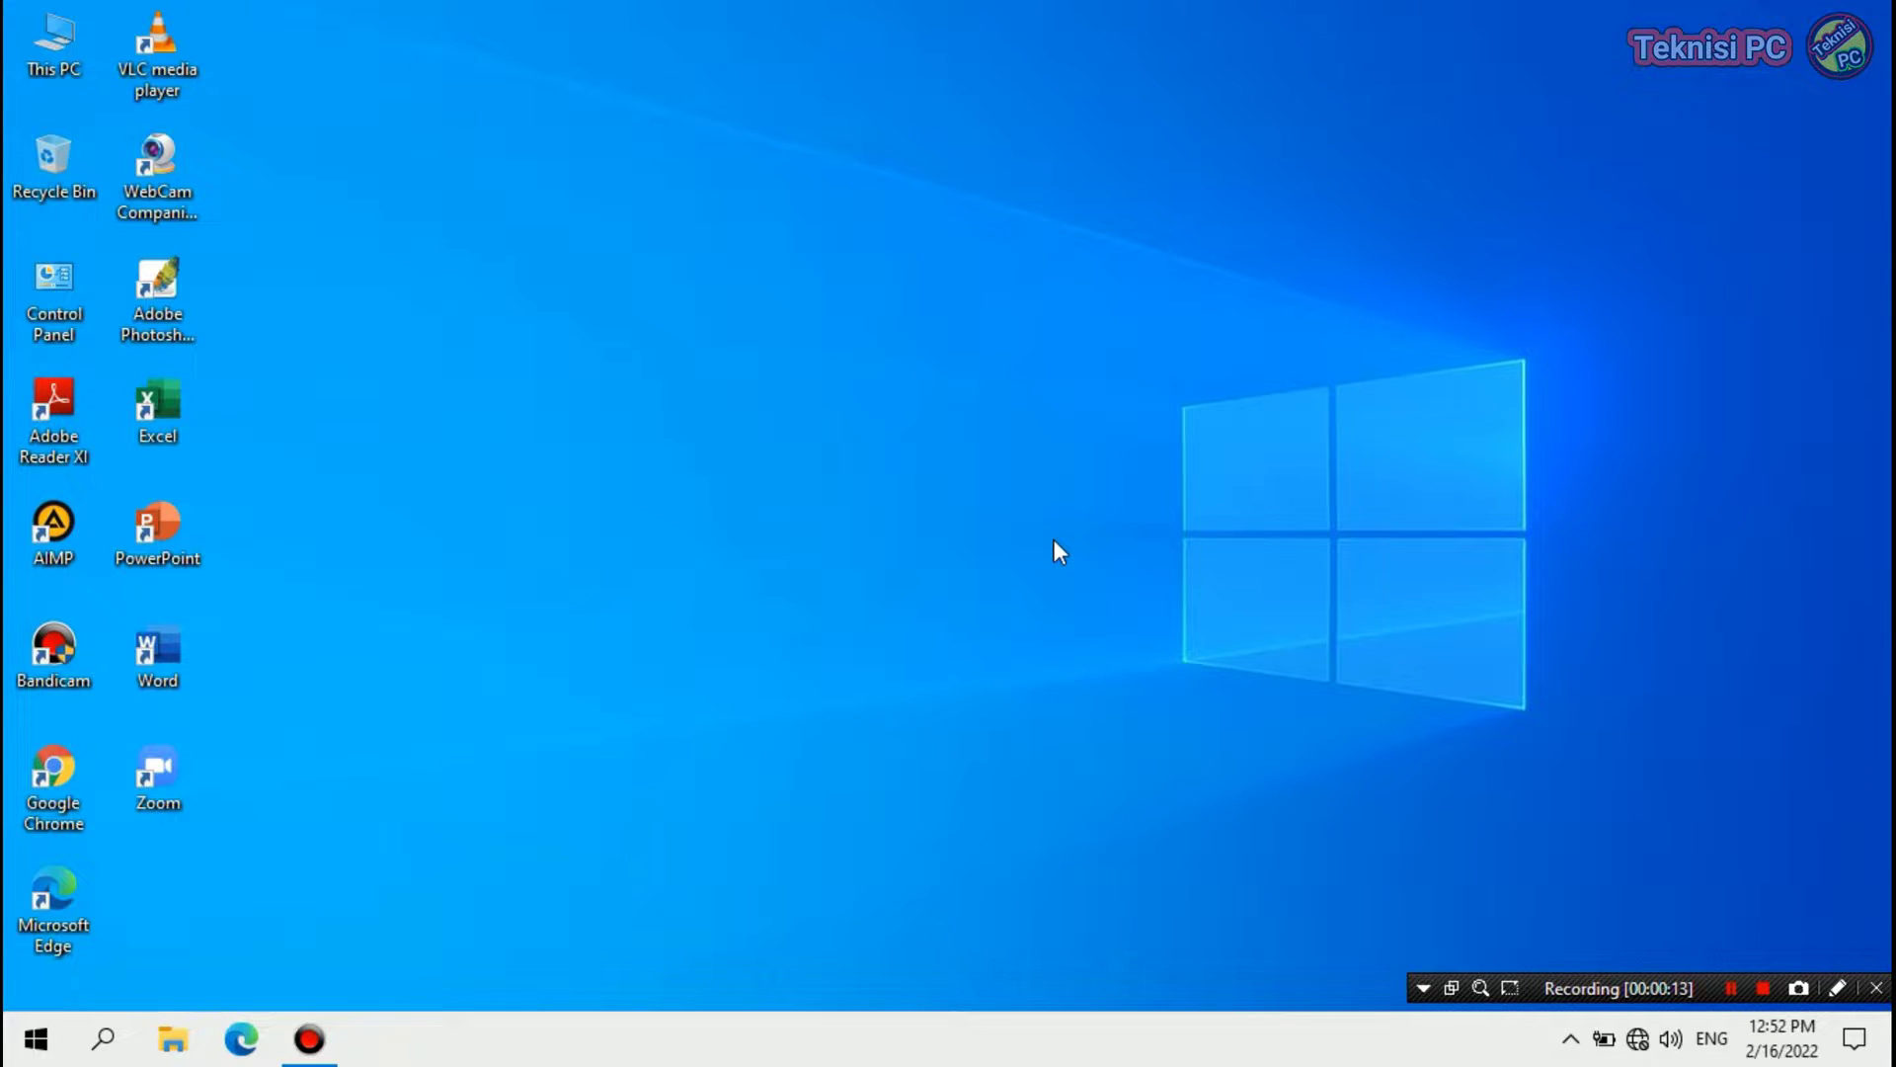
- Refresh the desktop and try to open the Start menu to test whether it responds
{"action": "right_click", "coordinate": [938, 533]}
{"action": "left_click", "coordinate": [986, 610]}
{"action": "left_click", "coordinate": [38, 1042]}
{"action": "left_click", "coordinate": [37, 1042]}
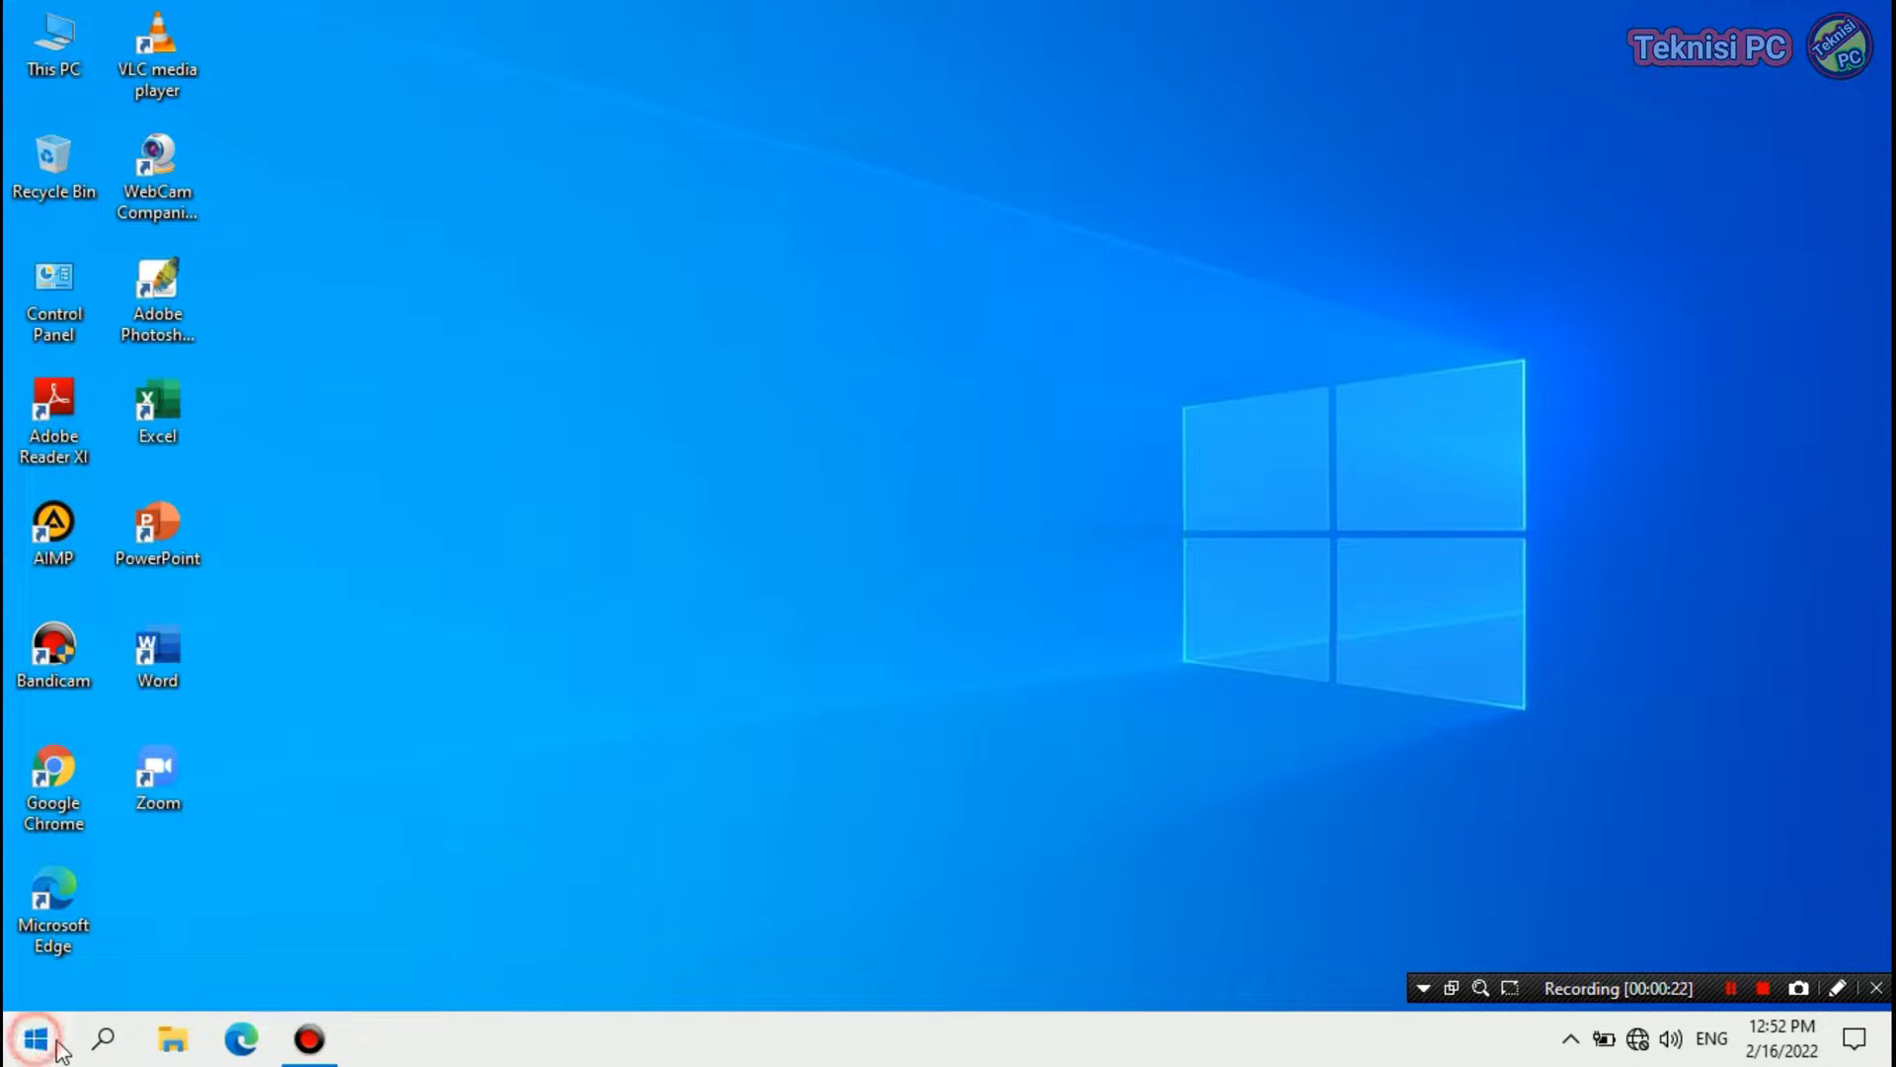
{"action": "left_click", "coordinate": [34, 1013]}
{"action": "left_click", "coordinate": [6, 1050]}
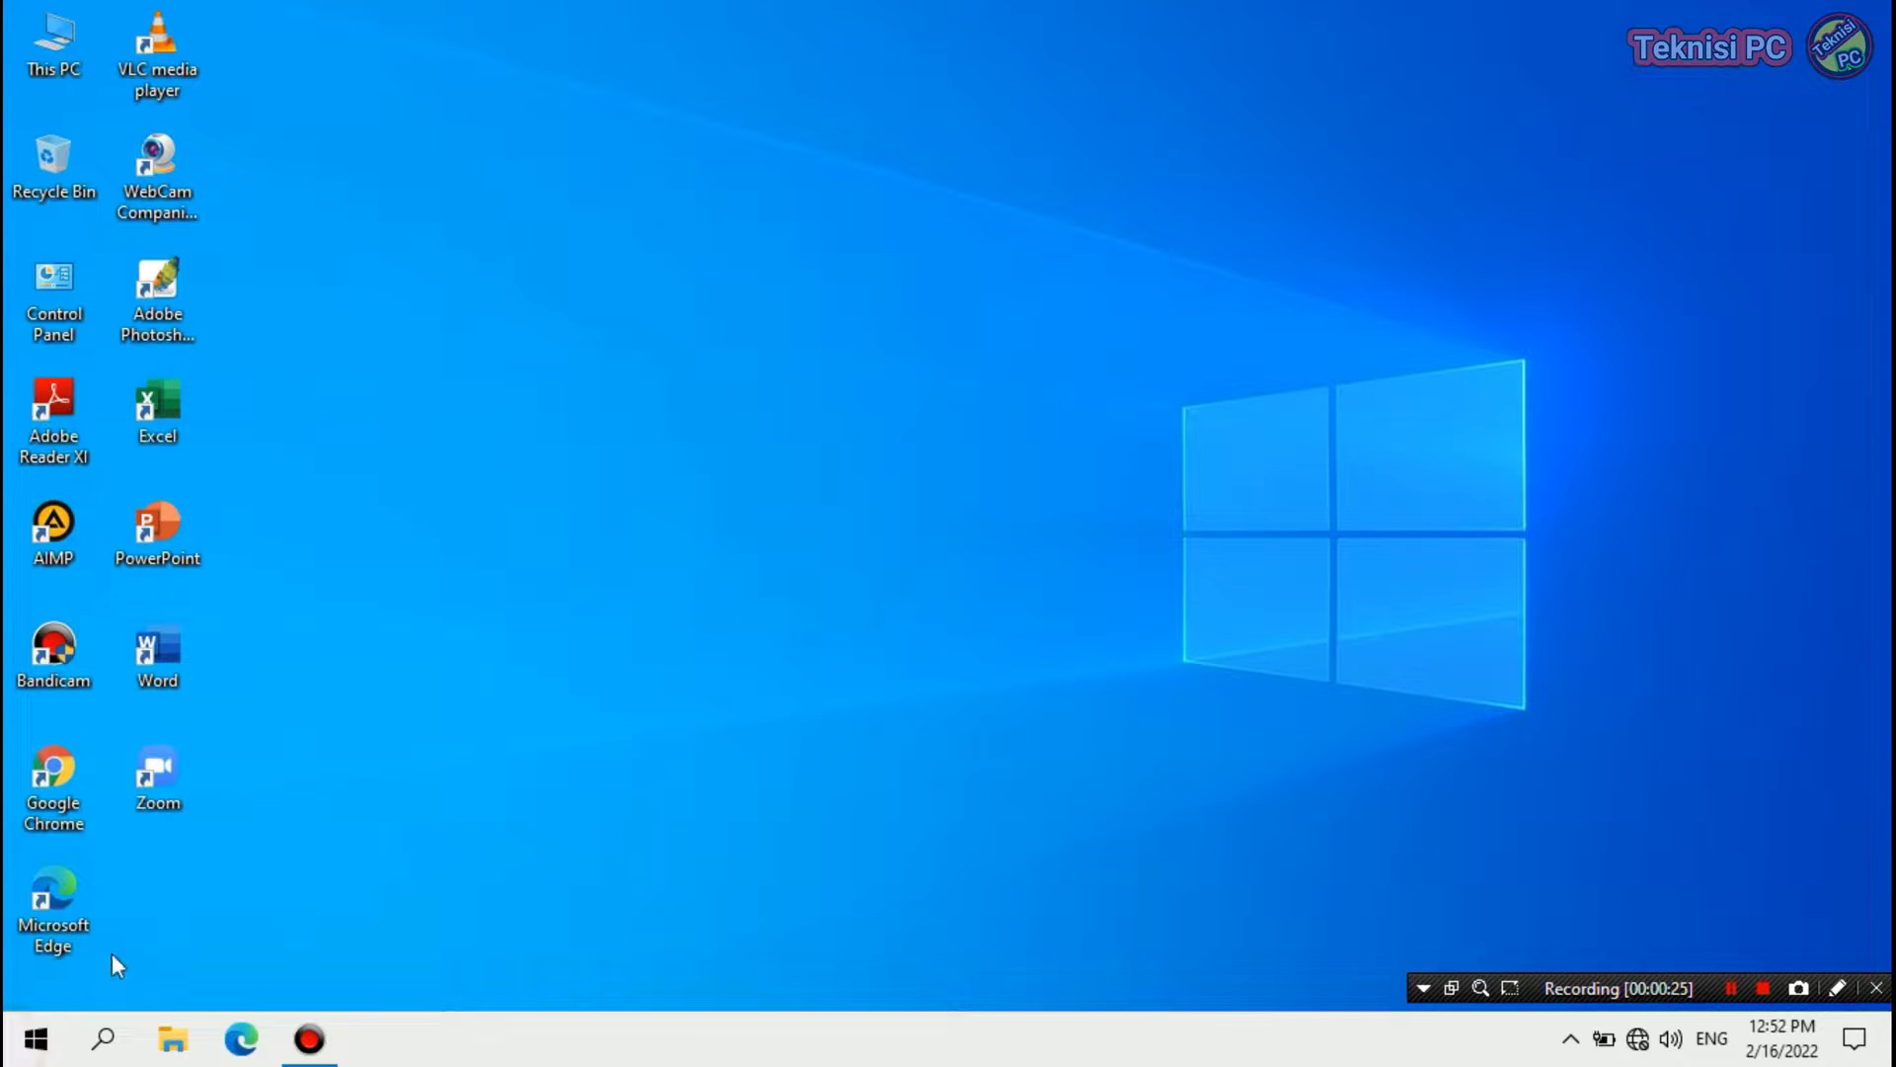
{"action": "left_click", "coordinate": [36, 1040]}
{"action": "right_click", "coordinate": [953, 382]}
{"action": "left_click", "coordinate": [1000, 458]}
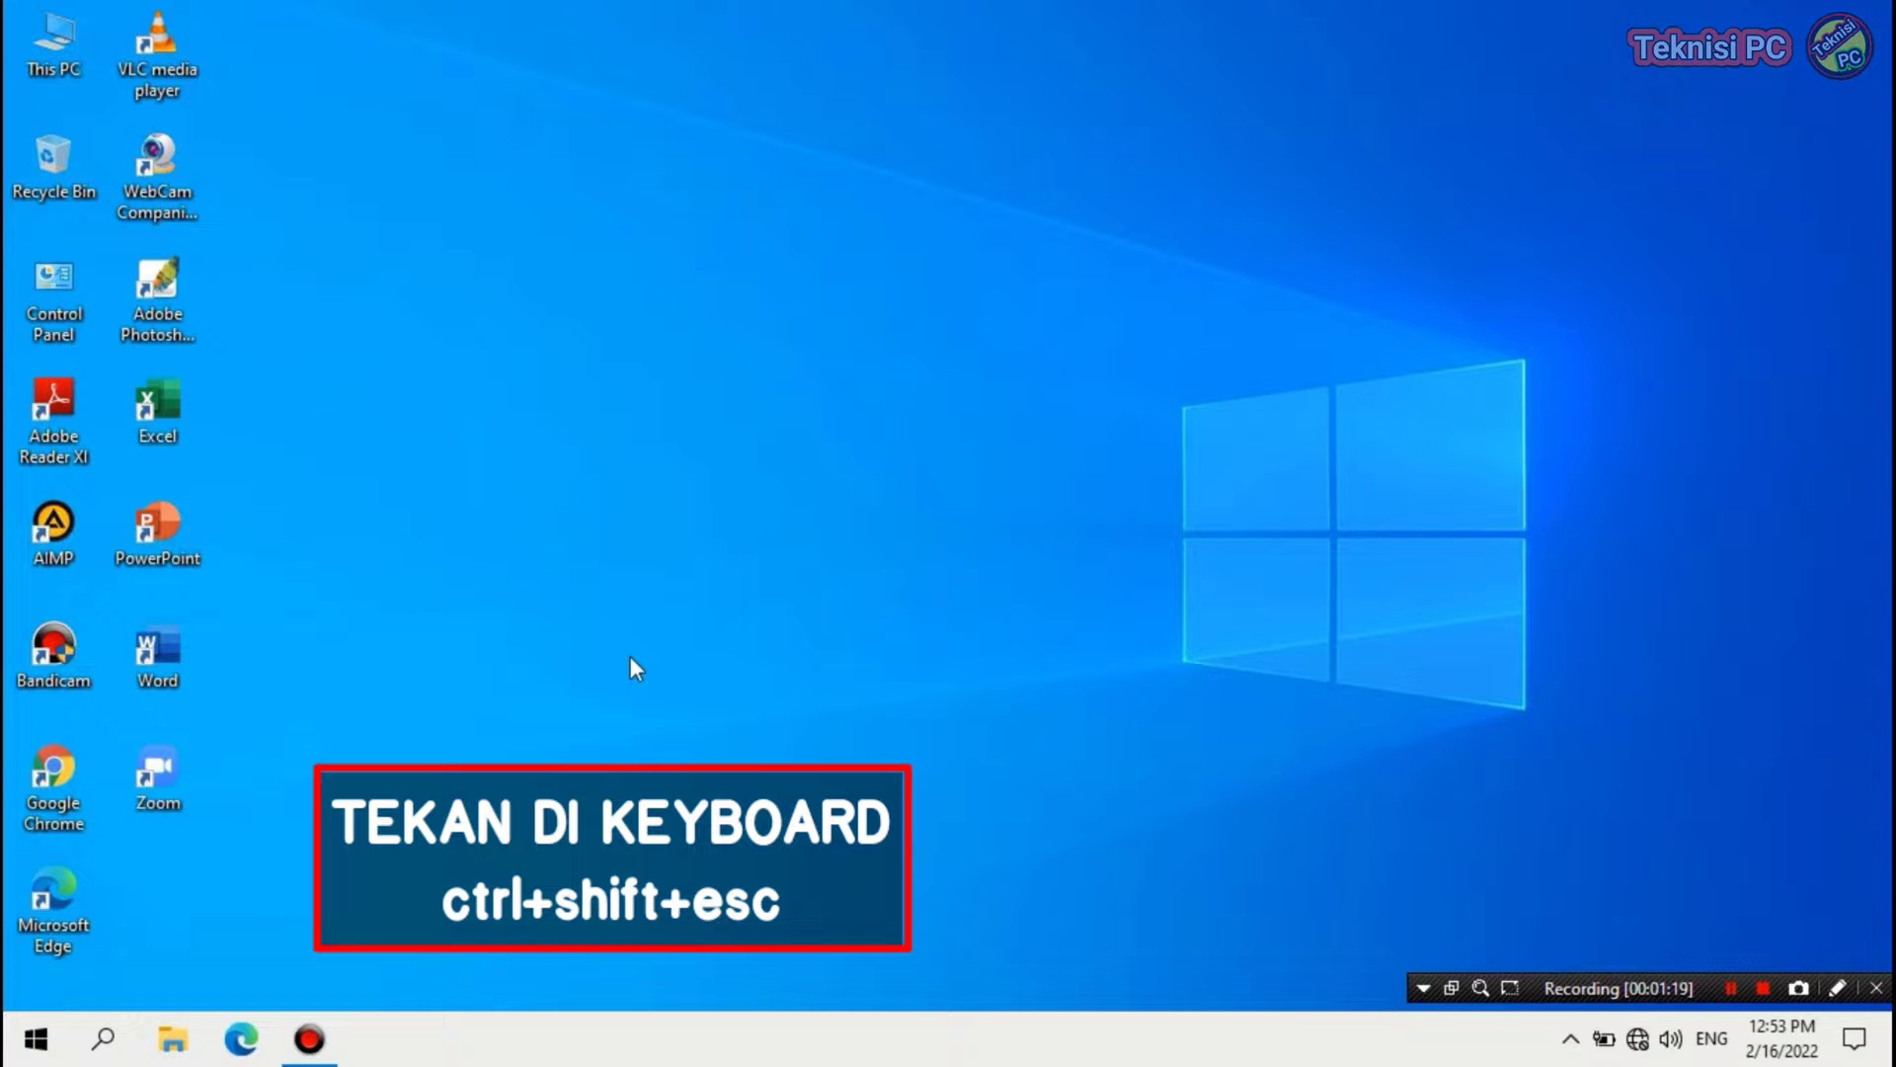
- Open Task Manager in its detailed view with the list of running processes
{"action": "key", "text": "ctrl+shift+Escape"}
{"action": "left_click_drag", "start_coordinate": [464, 242], "coordinate": [1036, 143]}
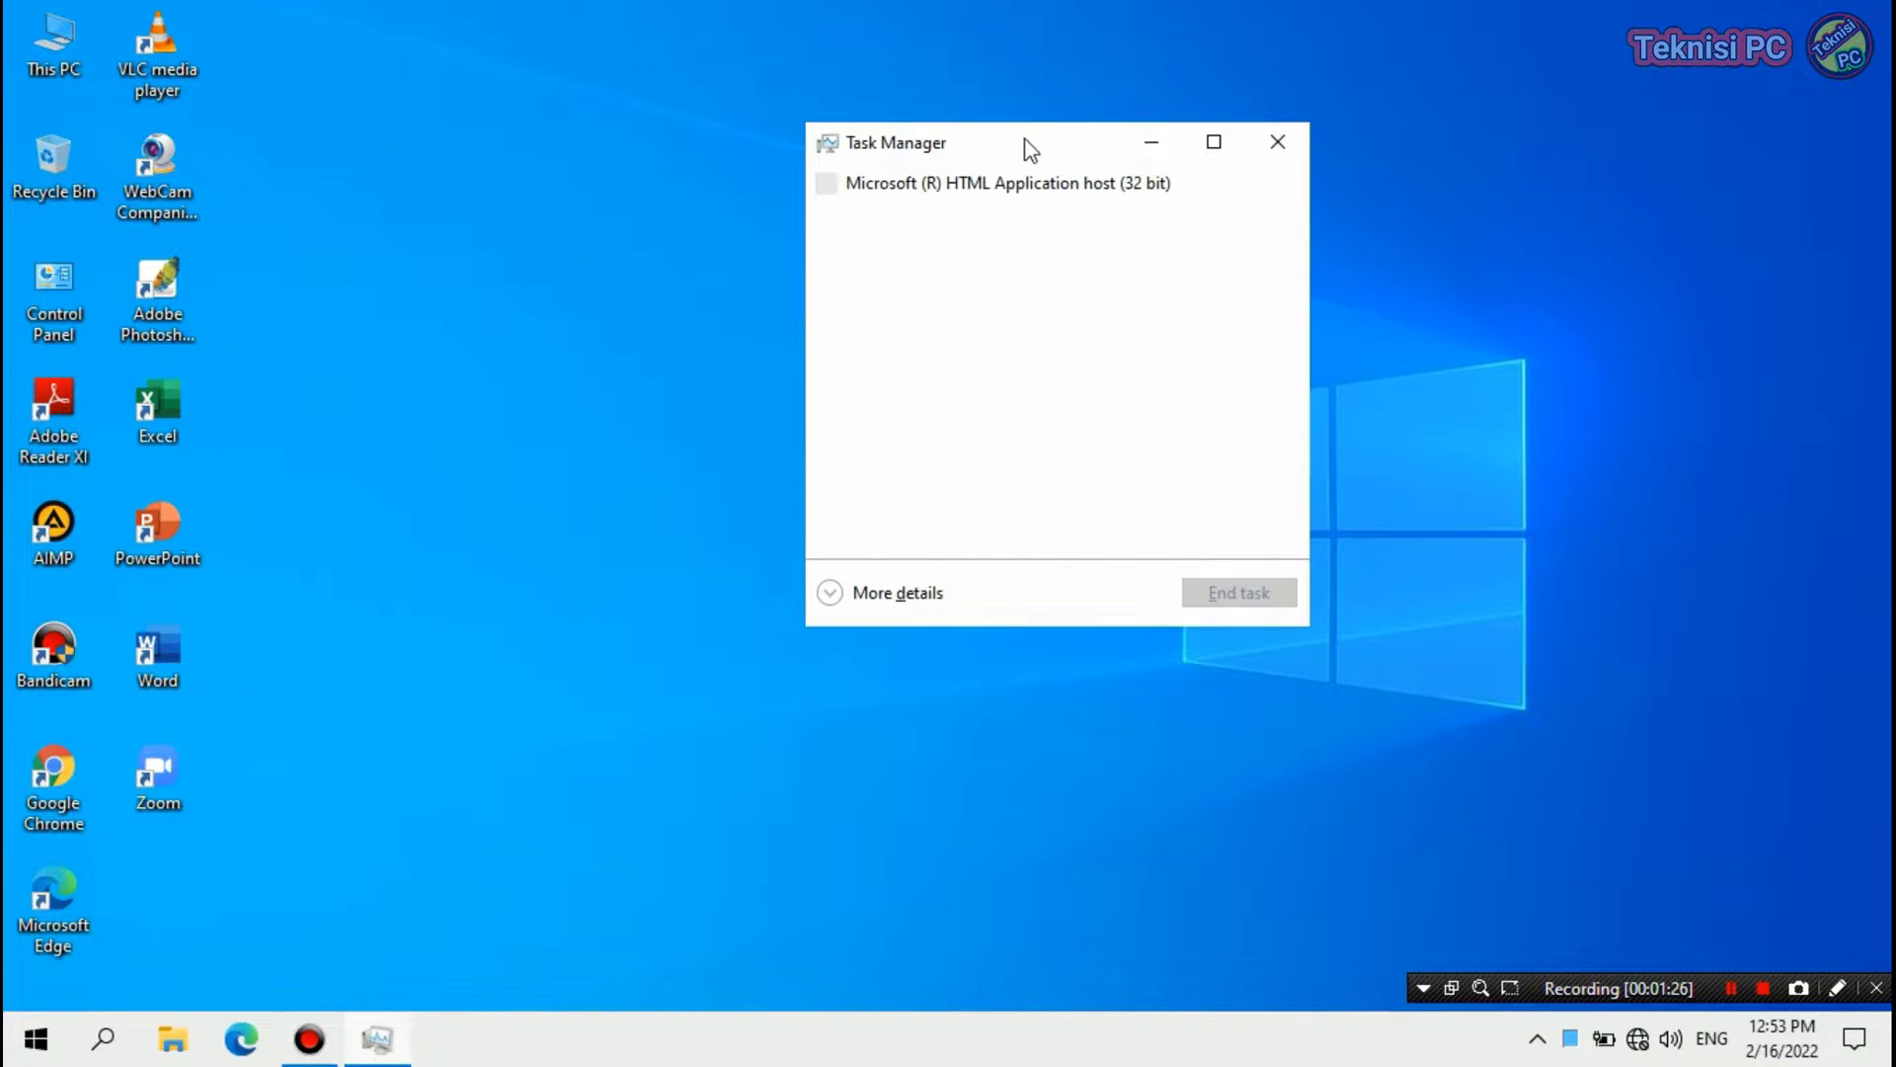
{"action": "left_click", "coordinate": [836, 604]}
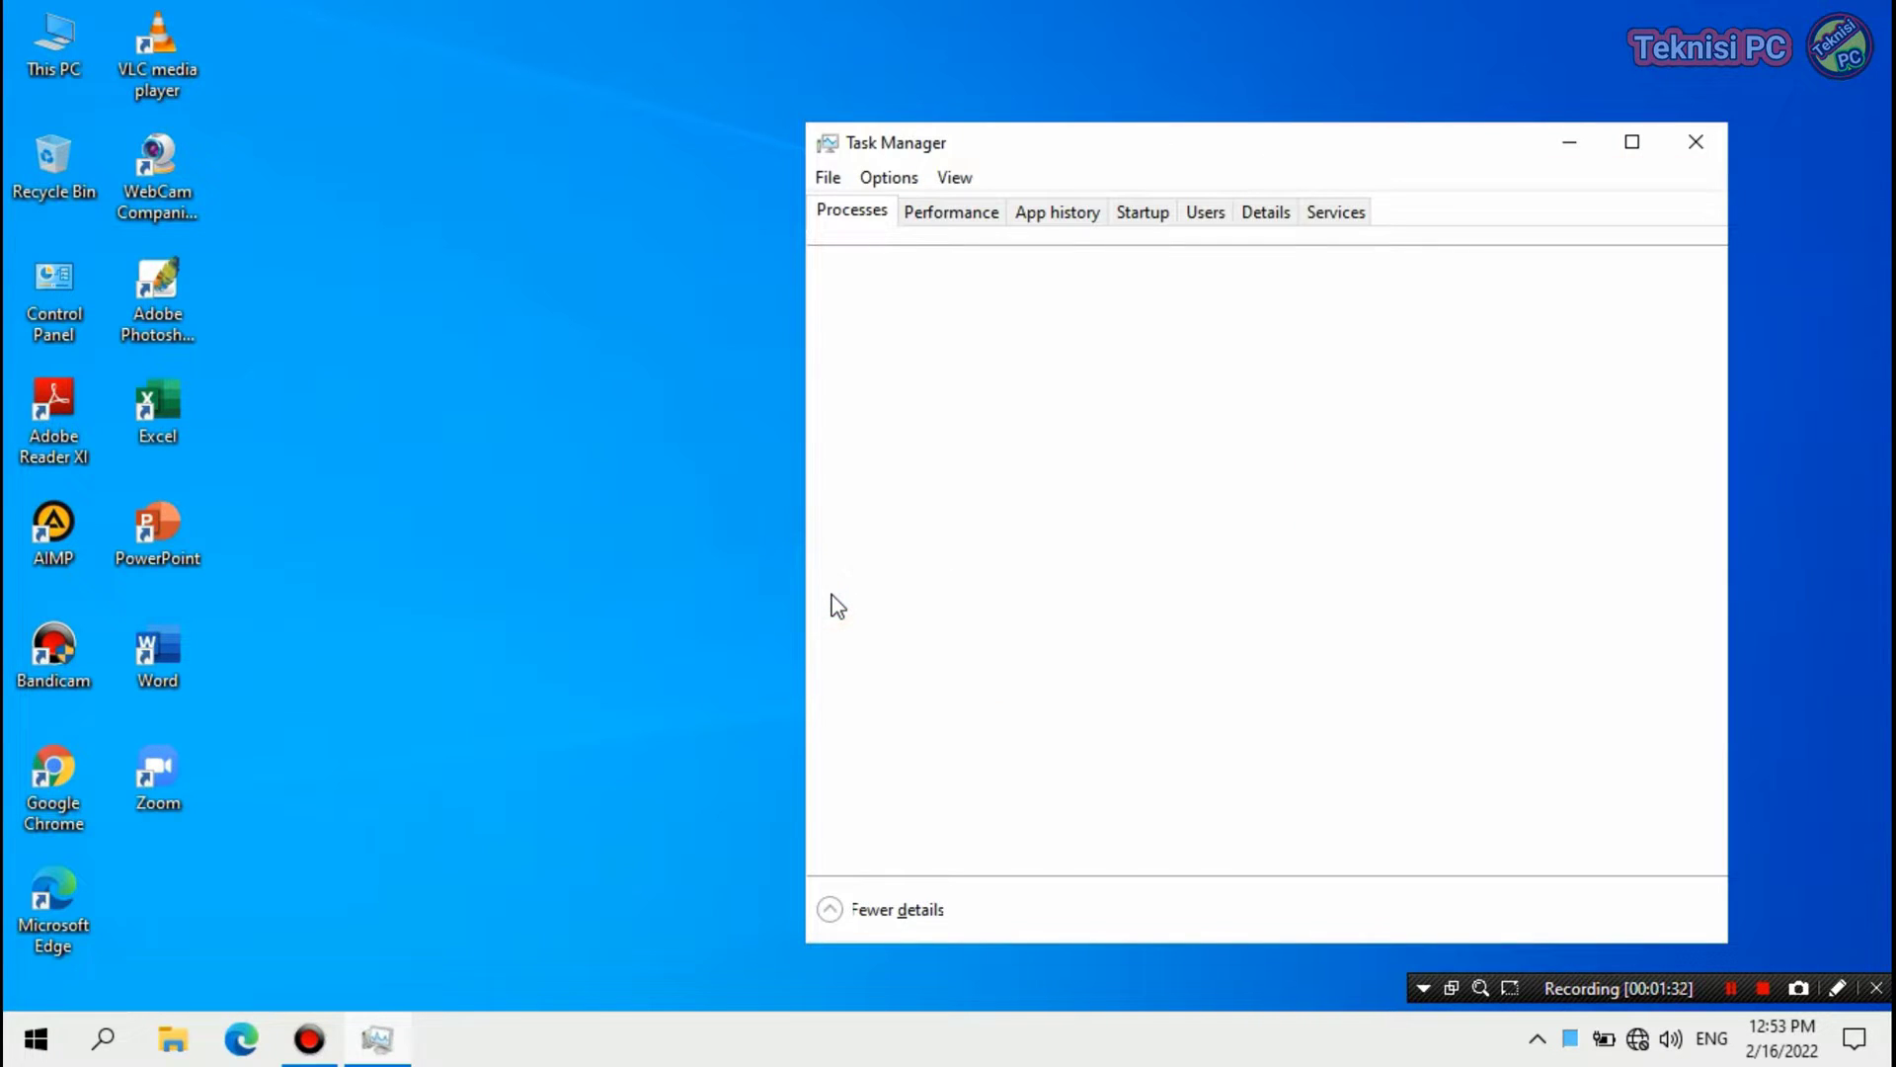
{"action": "left_click_drag", "start_coordinate": [1293, 147], "coordinate": [1000, 87]}
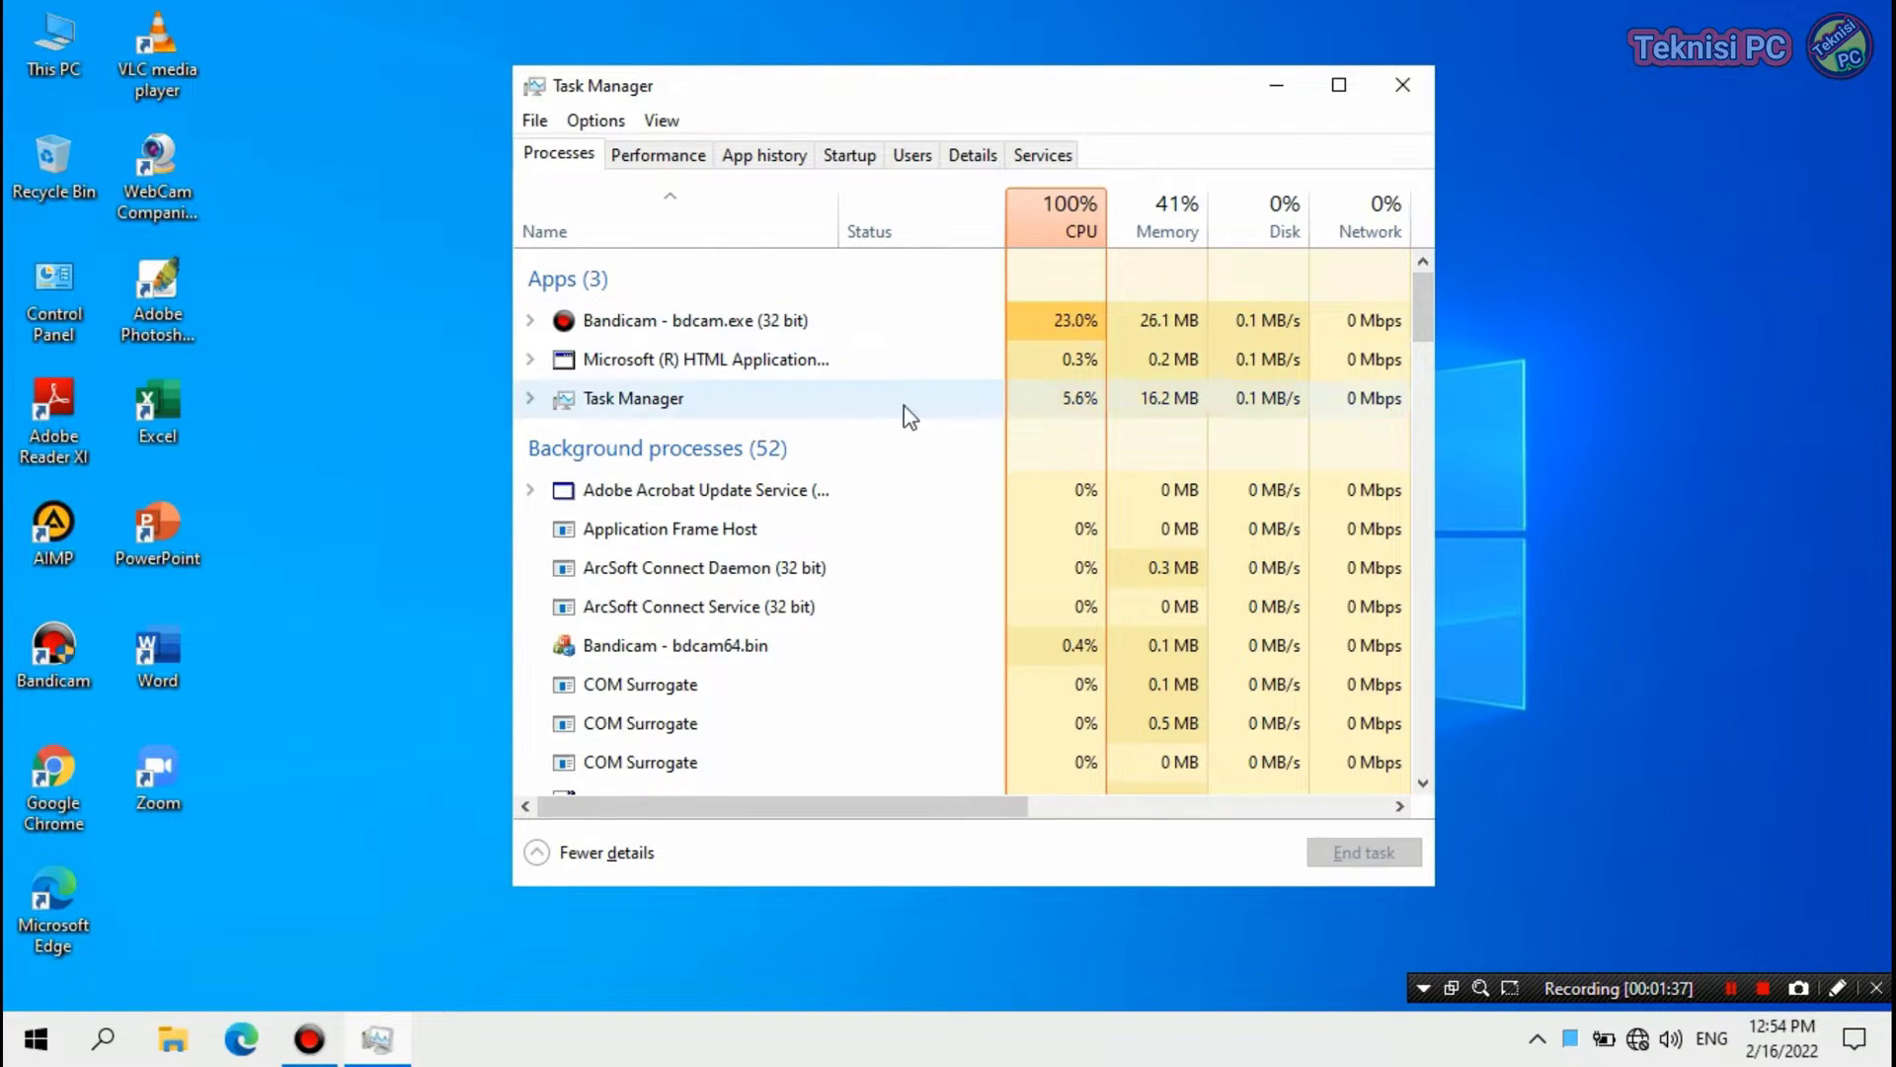
{"action": "left_click", "coordinate": [571, 158]}
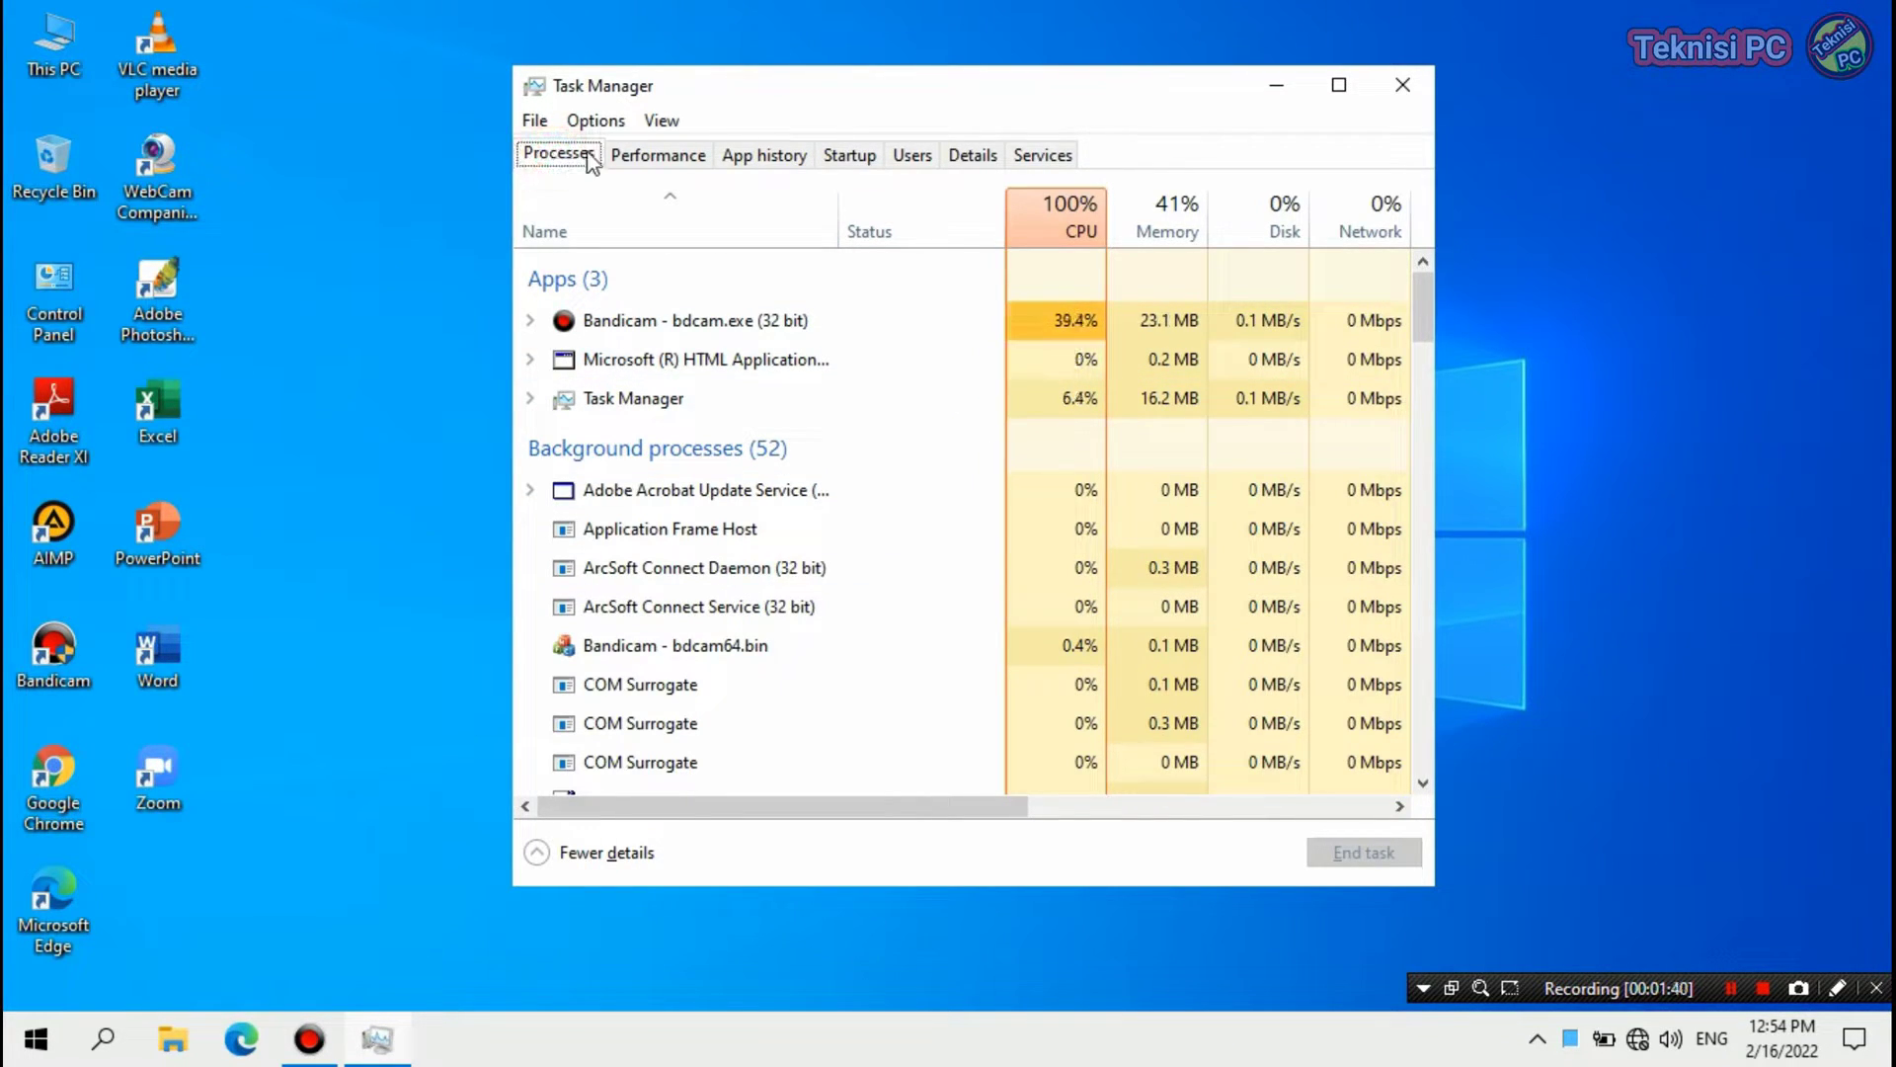
- Find the Windows Explorer process in Task Manager and end its task
{"action": "left_click_drag", "start_coordinate": [1424, 316], "coordinate": [1389, 745]}
{"action": "left_click", "coordinate": [694, 581]}
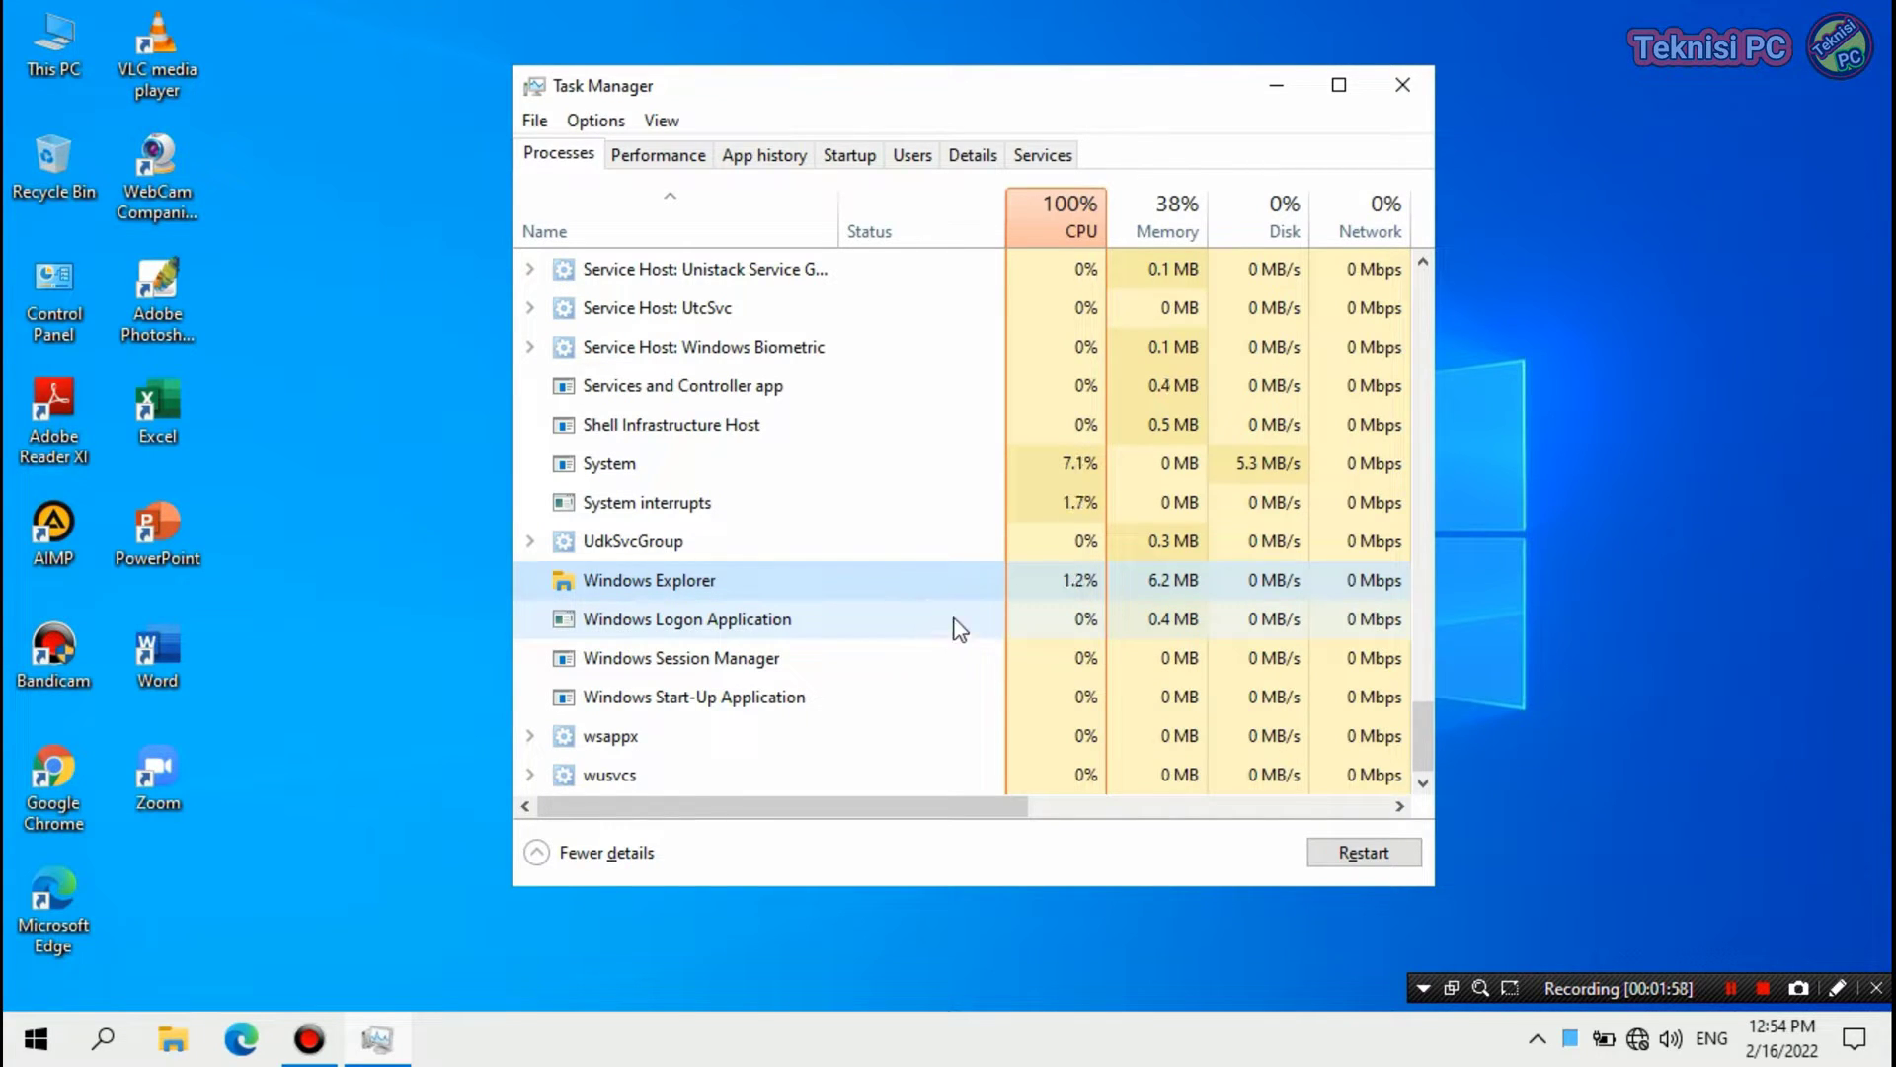
{"action": "left_click", "coordinate": [707, 582]}
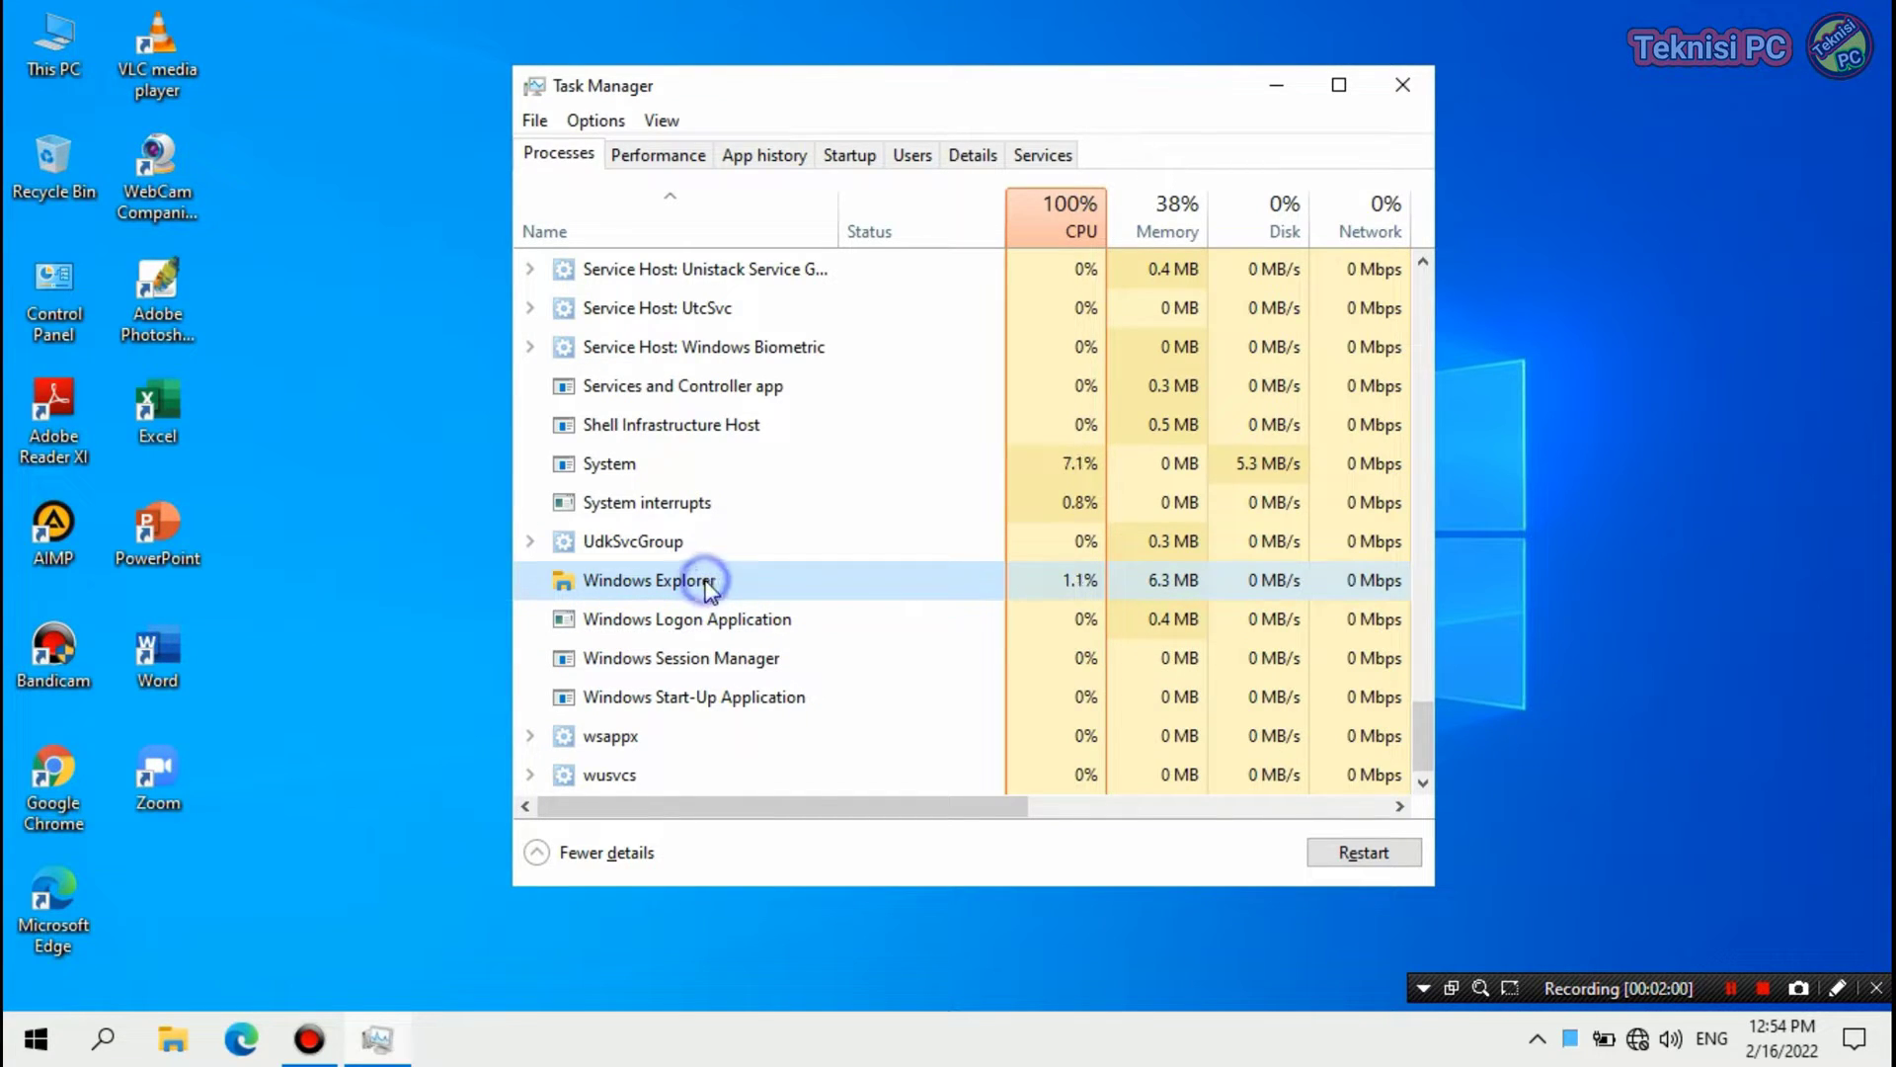
{"action": "right_click", "coordinate": [708, 584]}
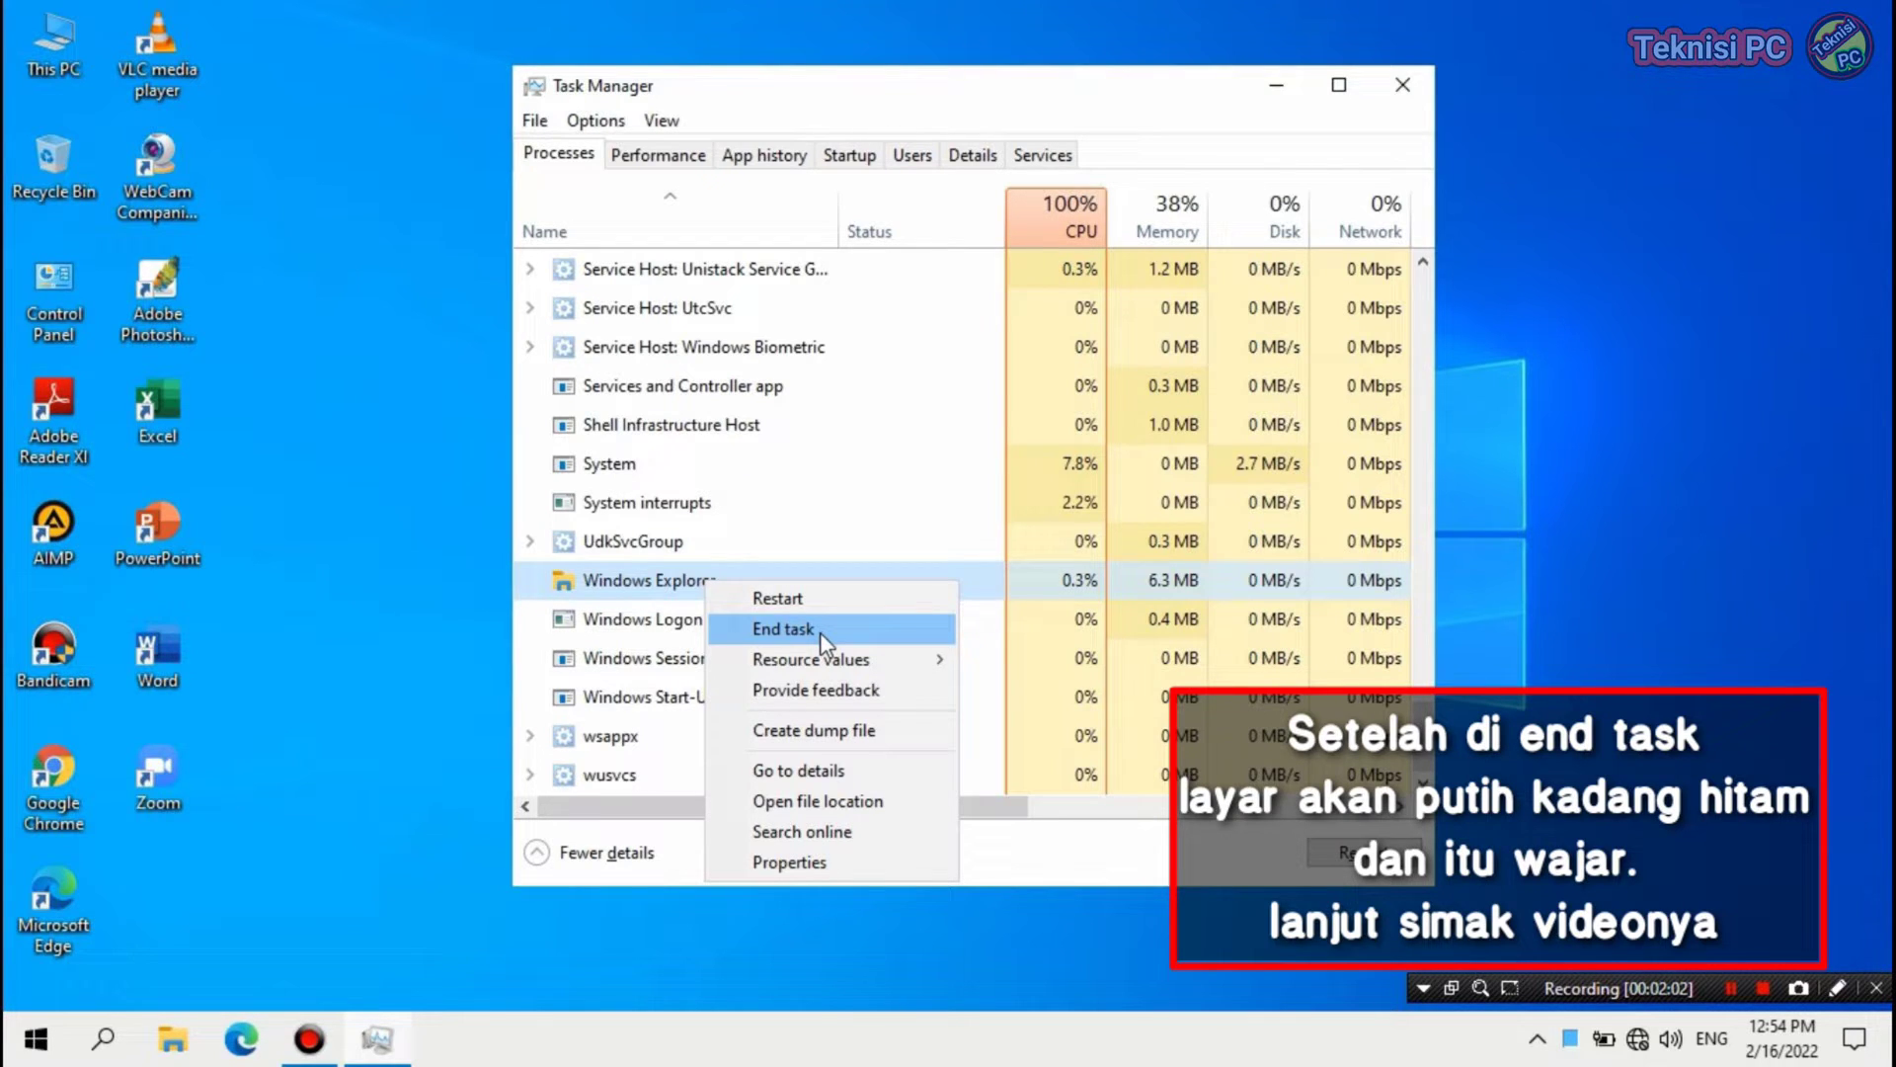
{"action": "left_click", "coordinate": [820, 632]}
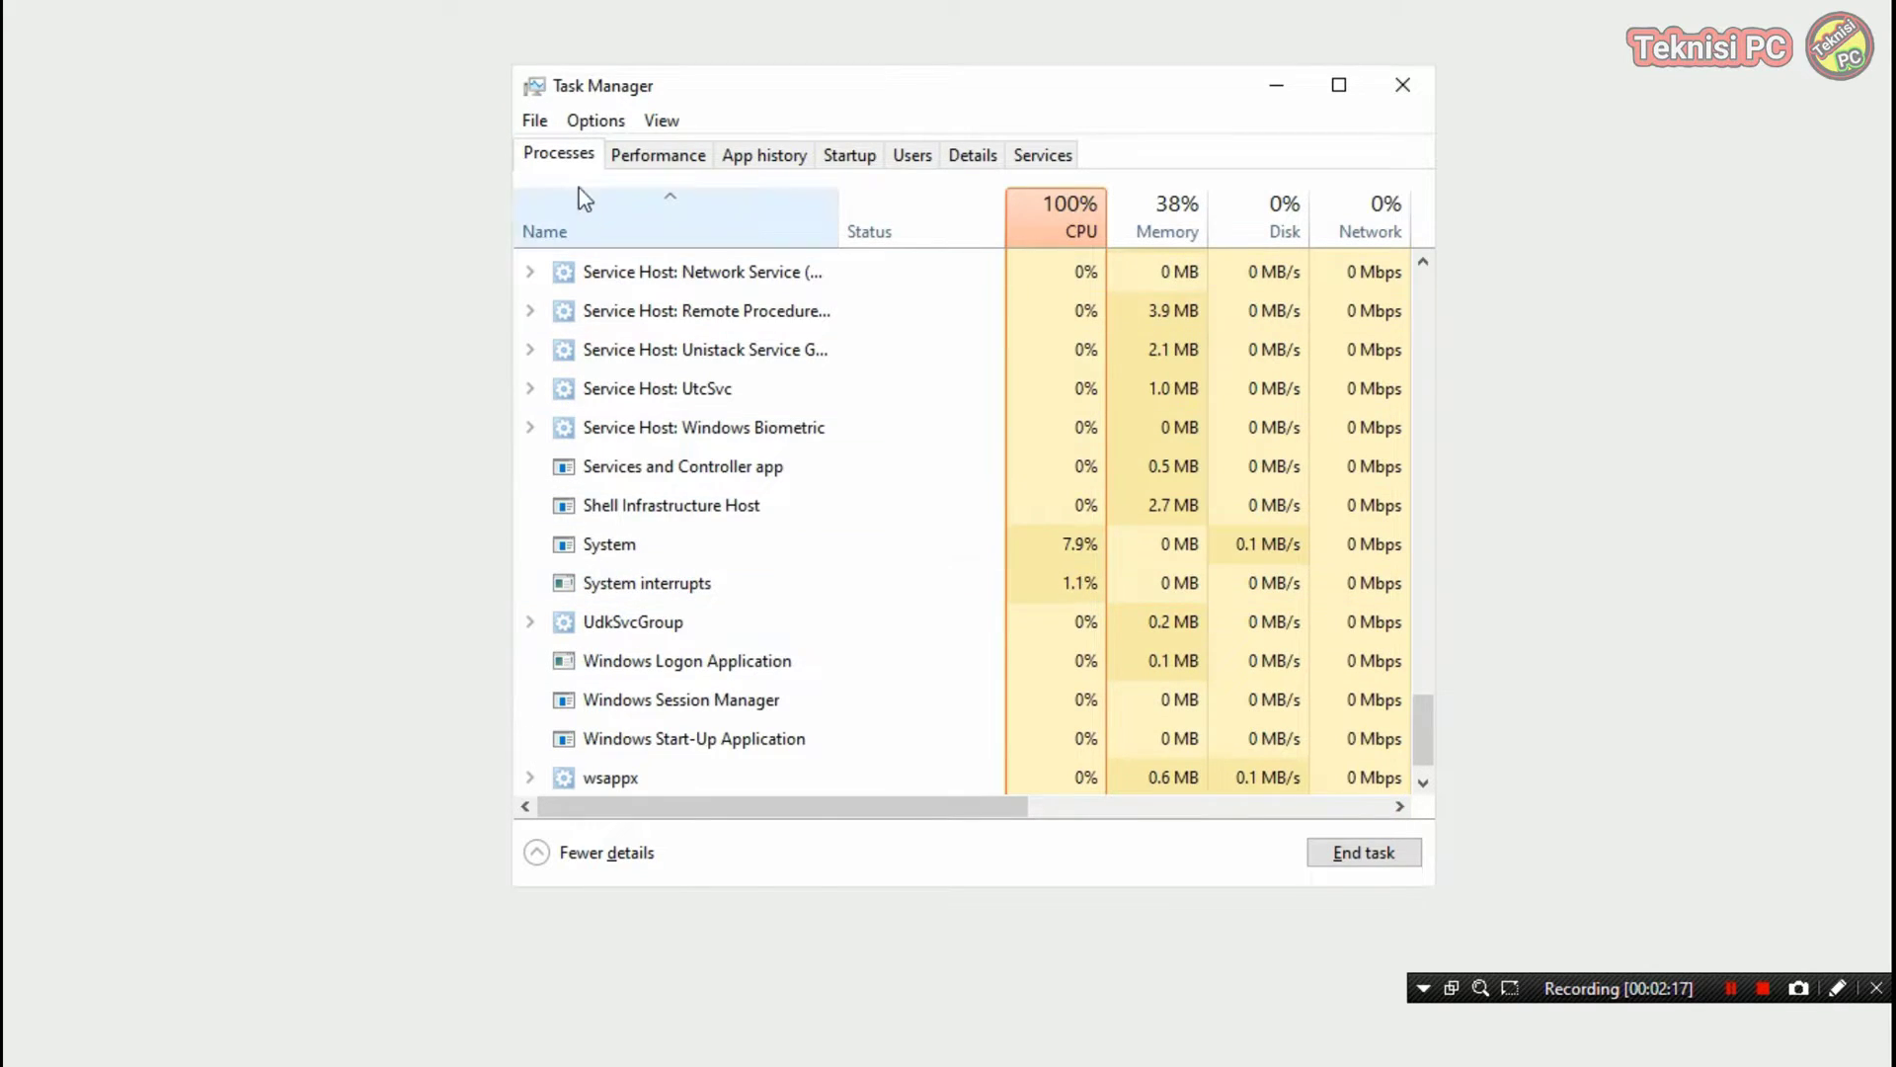
- Run EXPLORER as a new task with administrative privileges from Task Manager
{"action": "left_click", "coordinate": [534, 122]}
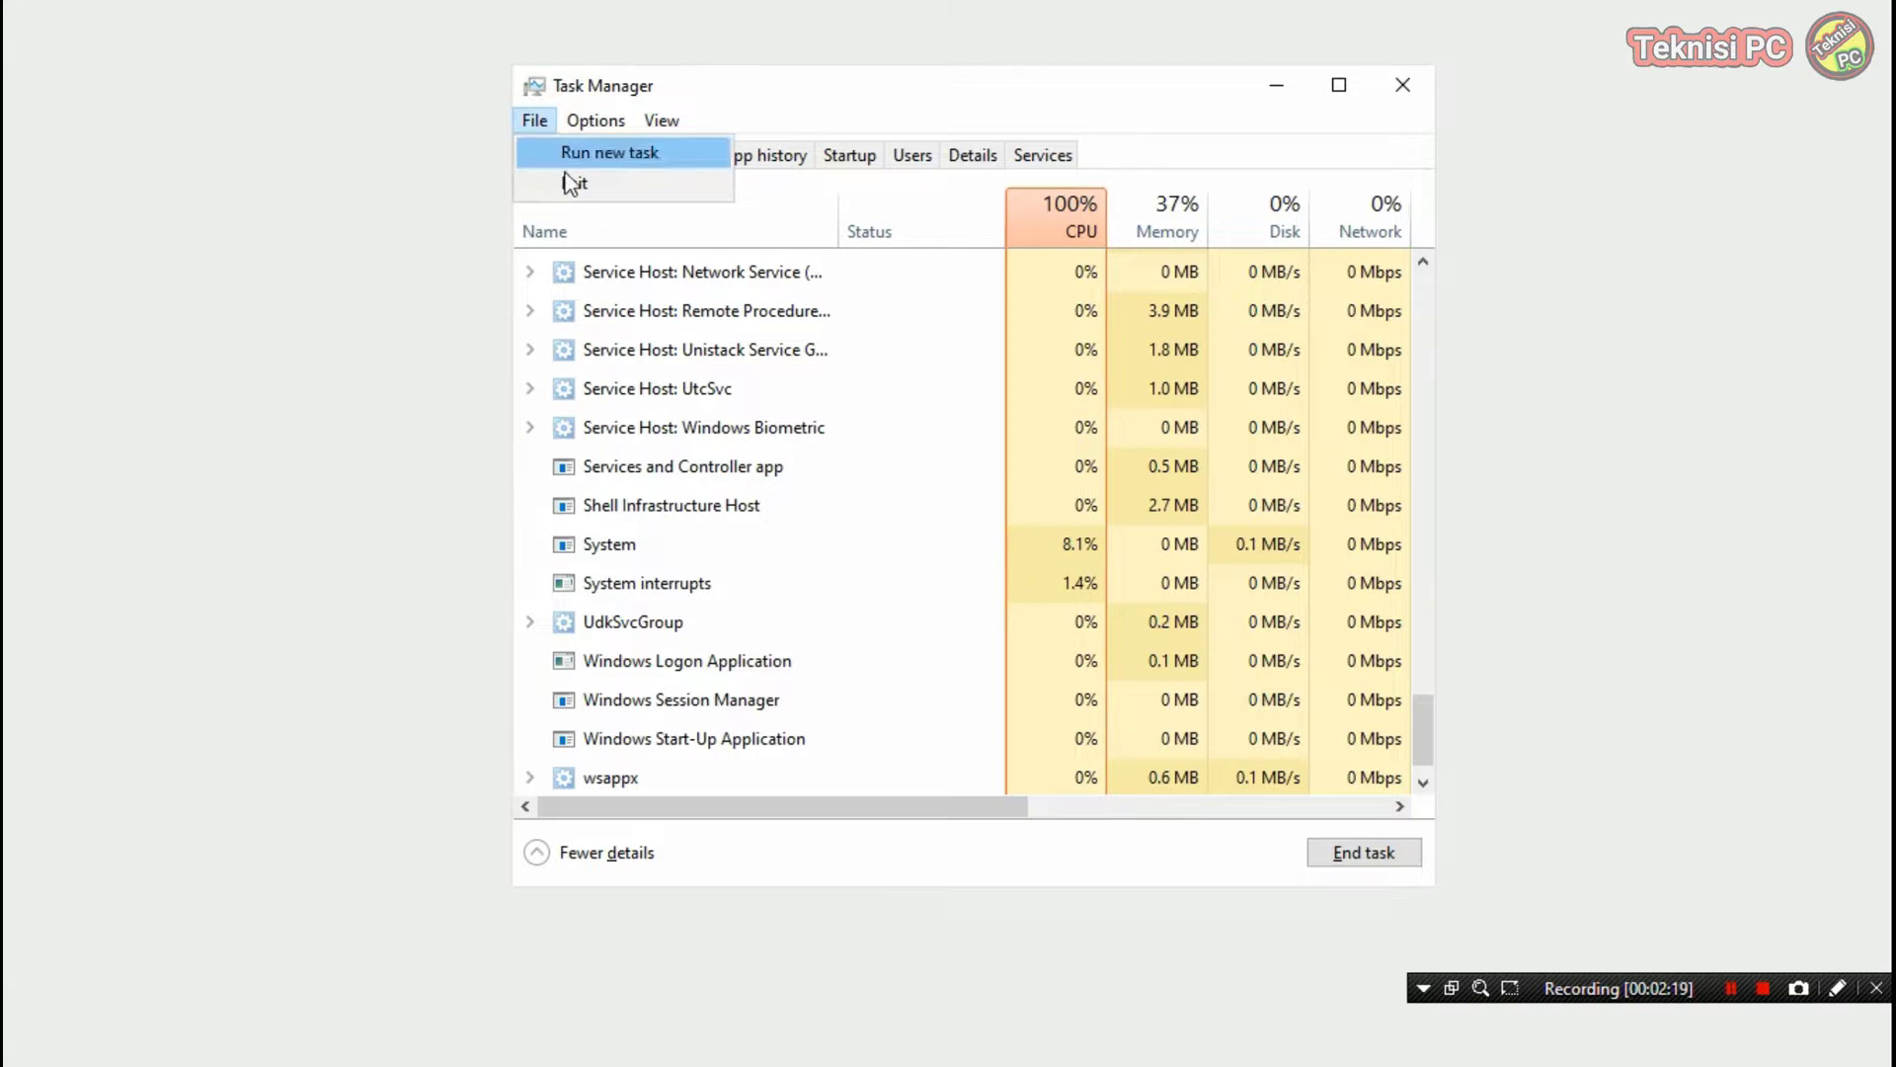
{"action": "left_click", "coordinate": [603, 154]}
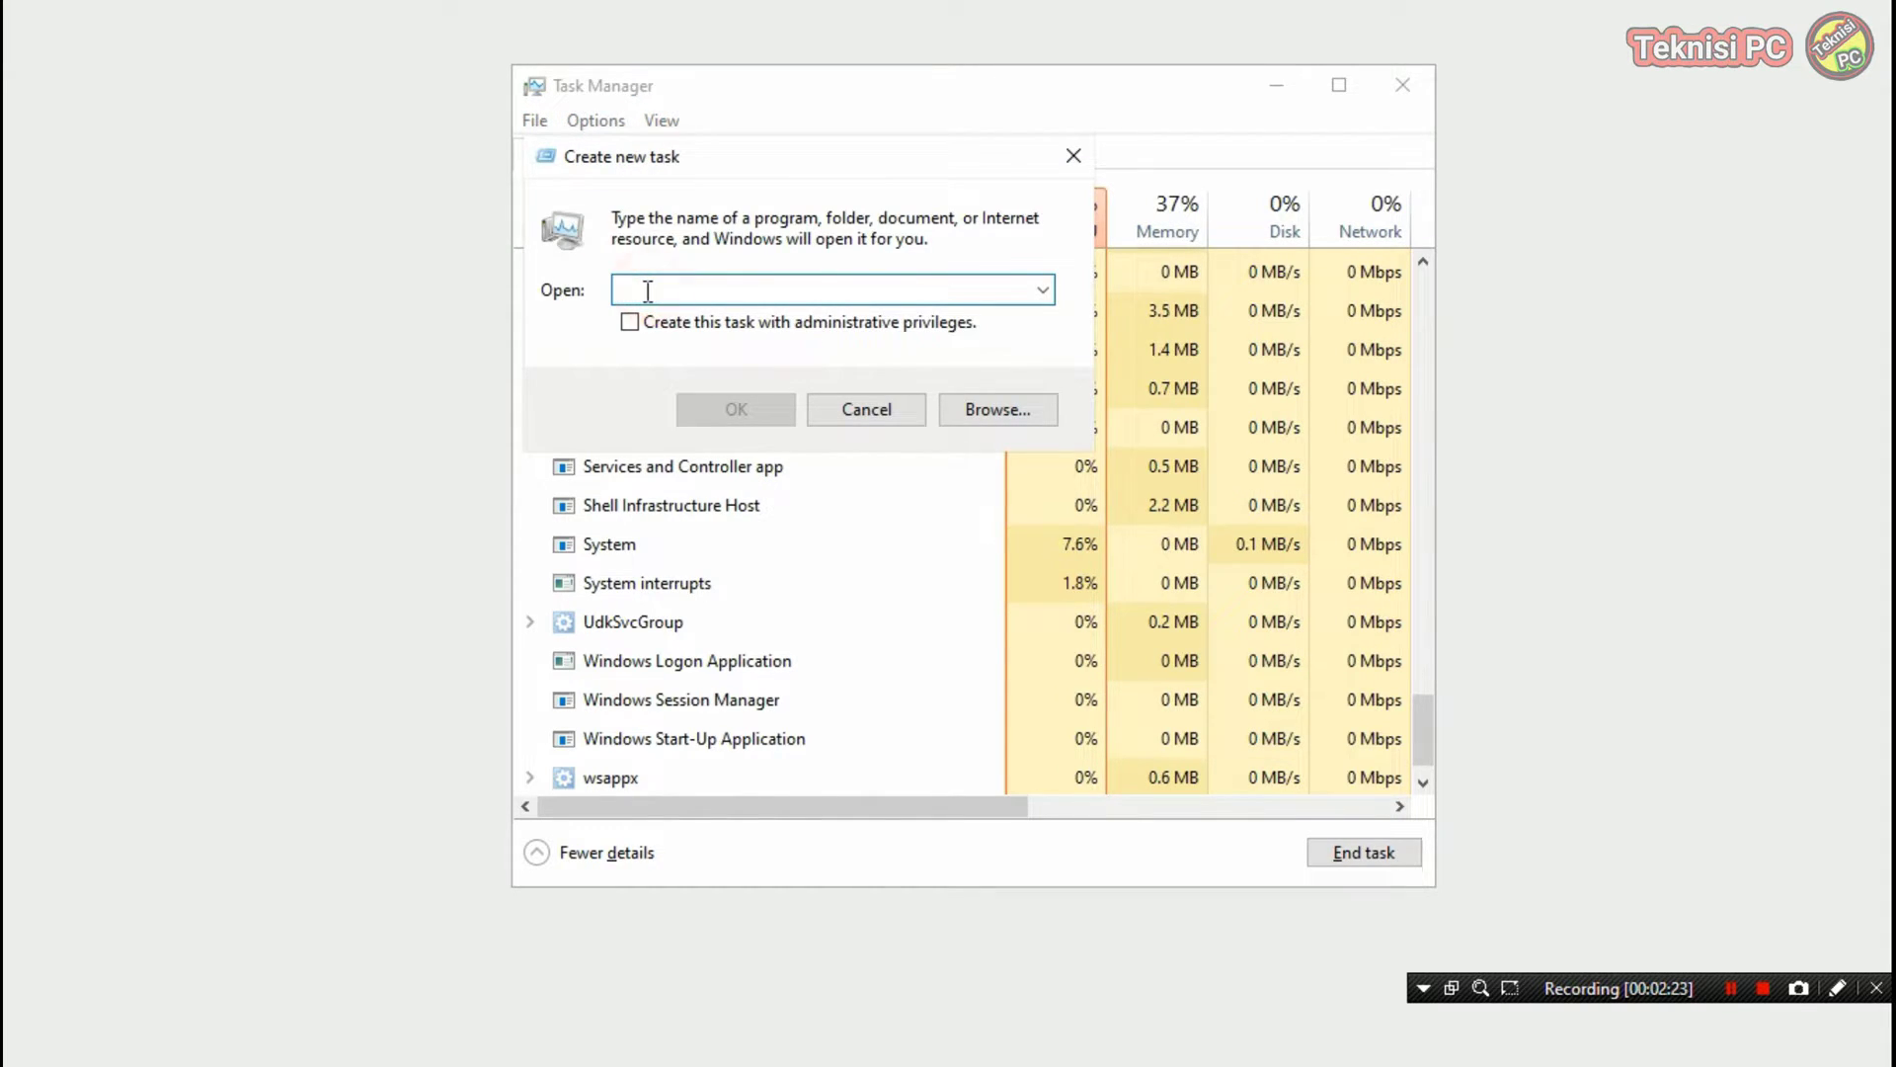
{"action": "type", "text": "E"}
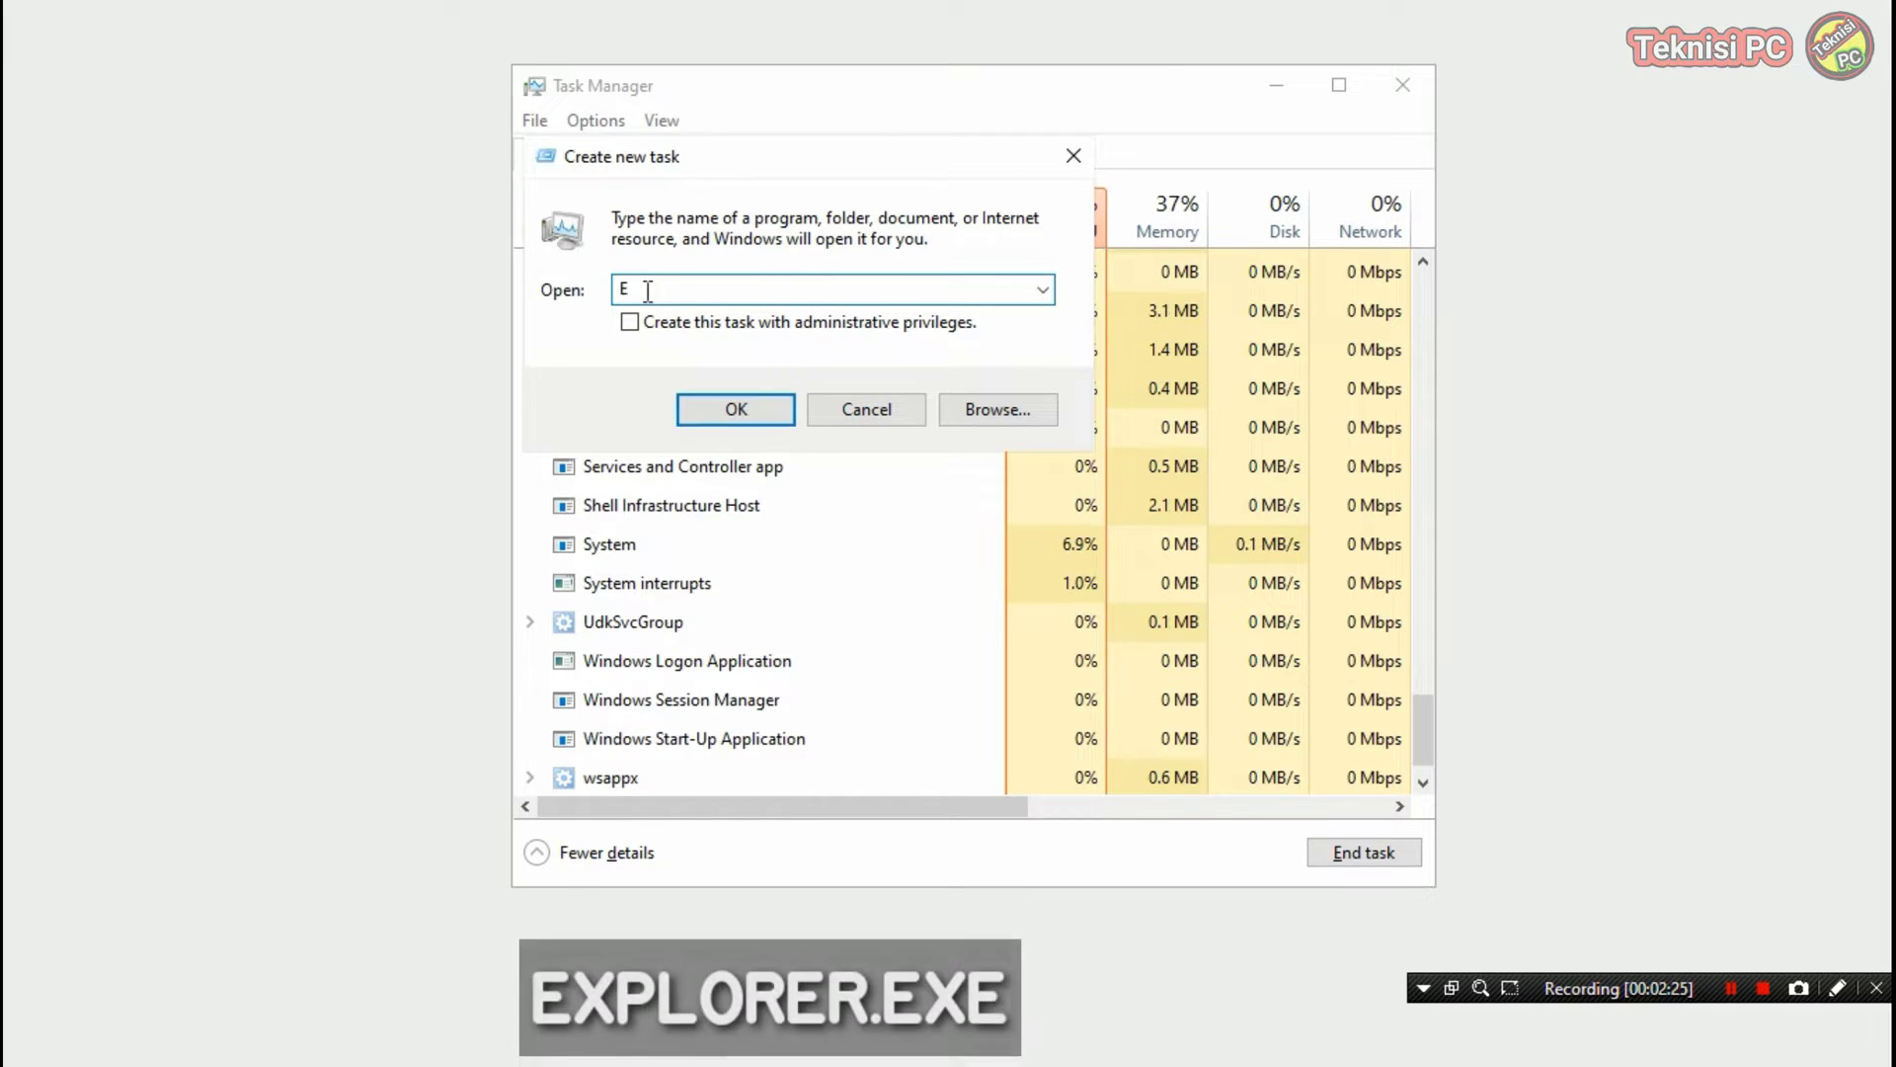
{"action": "type", "text": "XPLORER"}
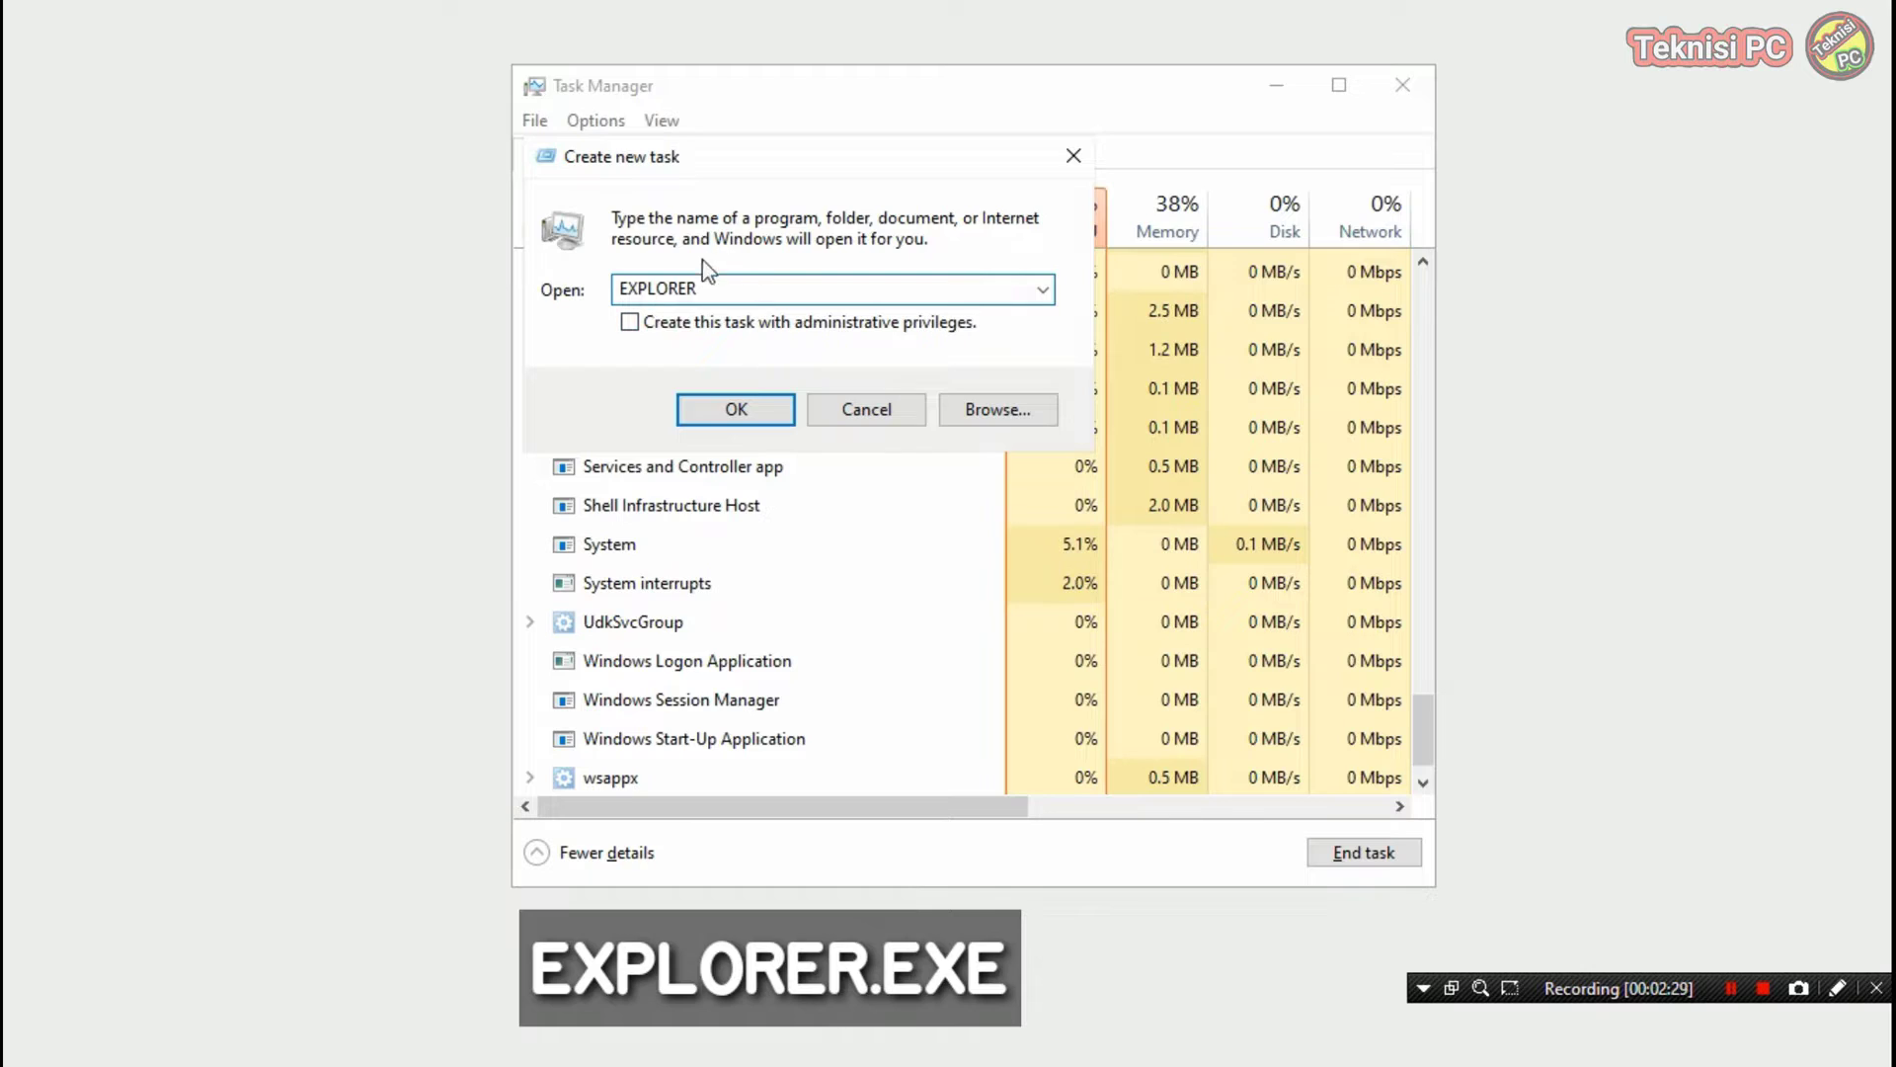
{"action": "left_click", "coordinate": [629, 324]}
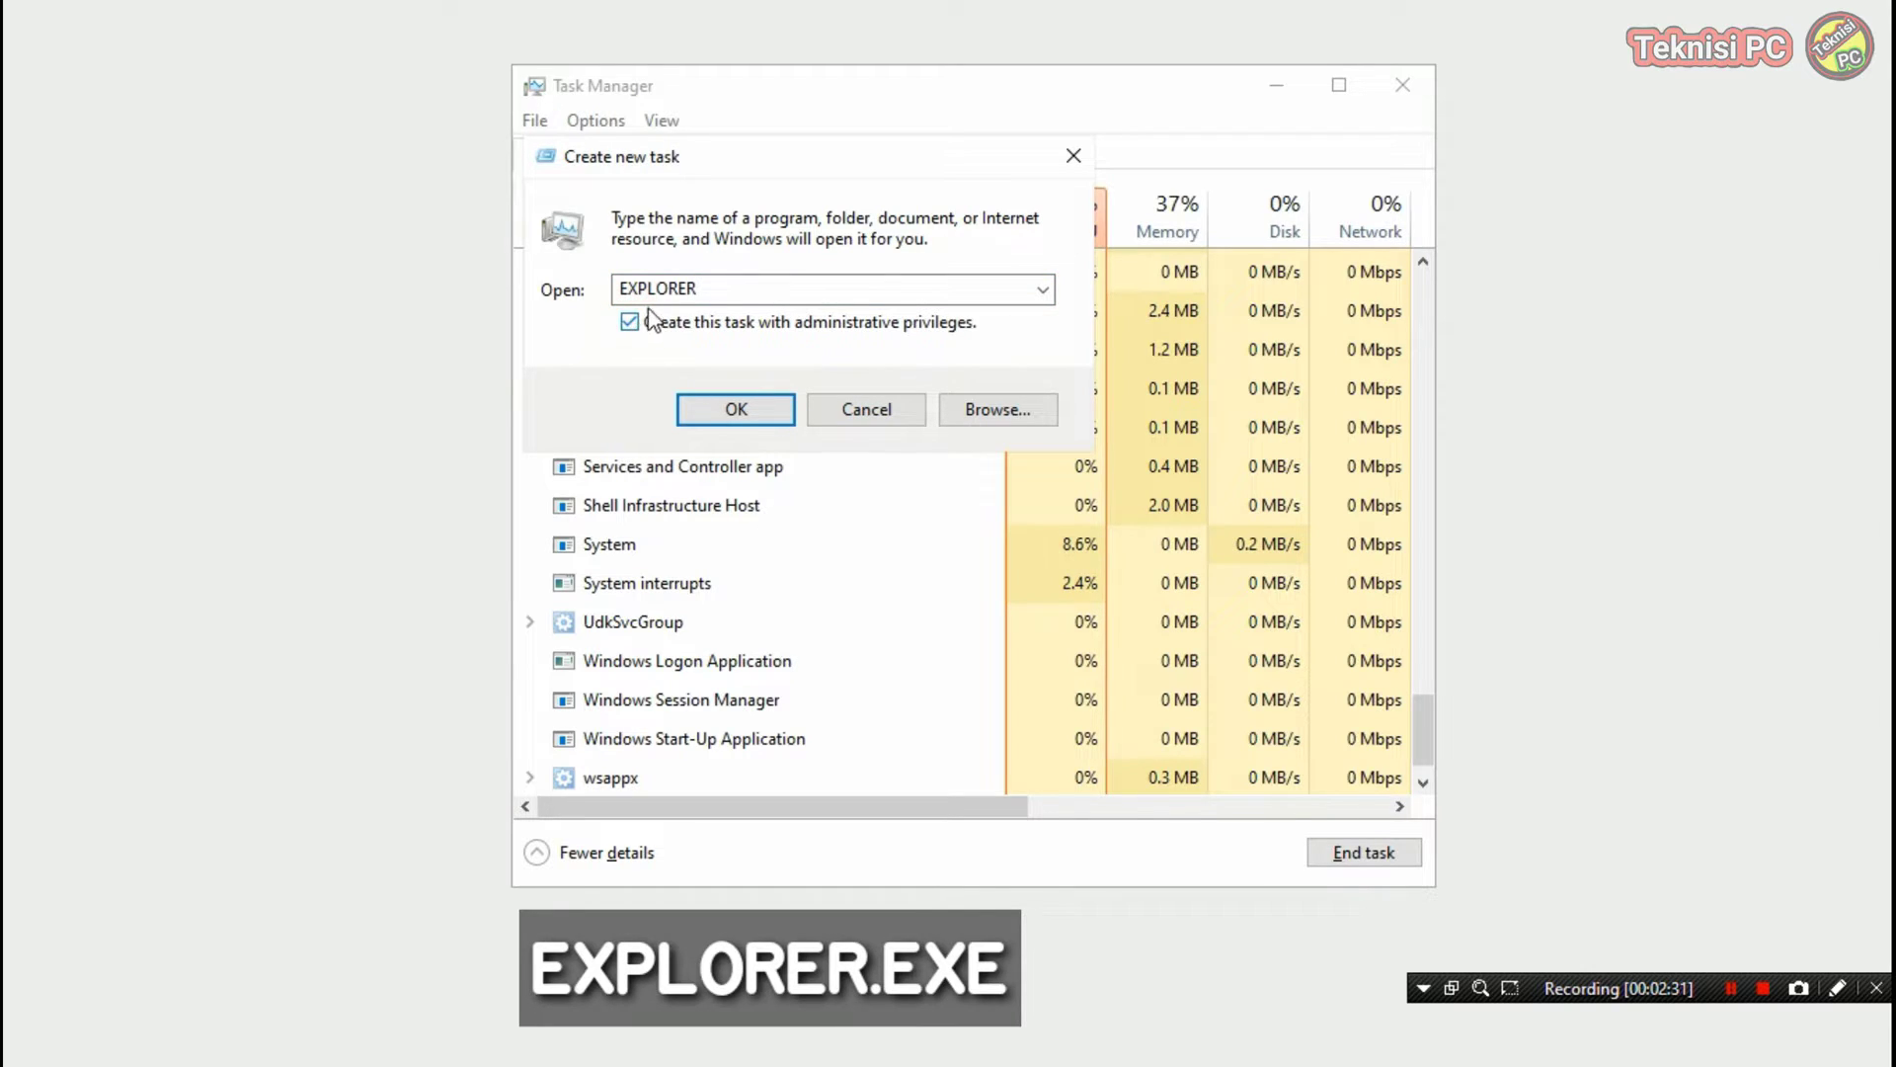
{"action": "left_click", "coordinate": [736, 410]}
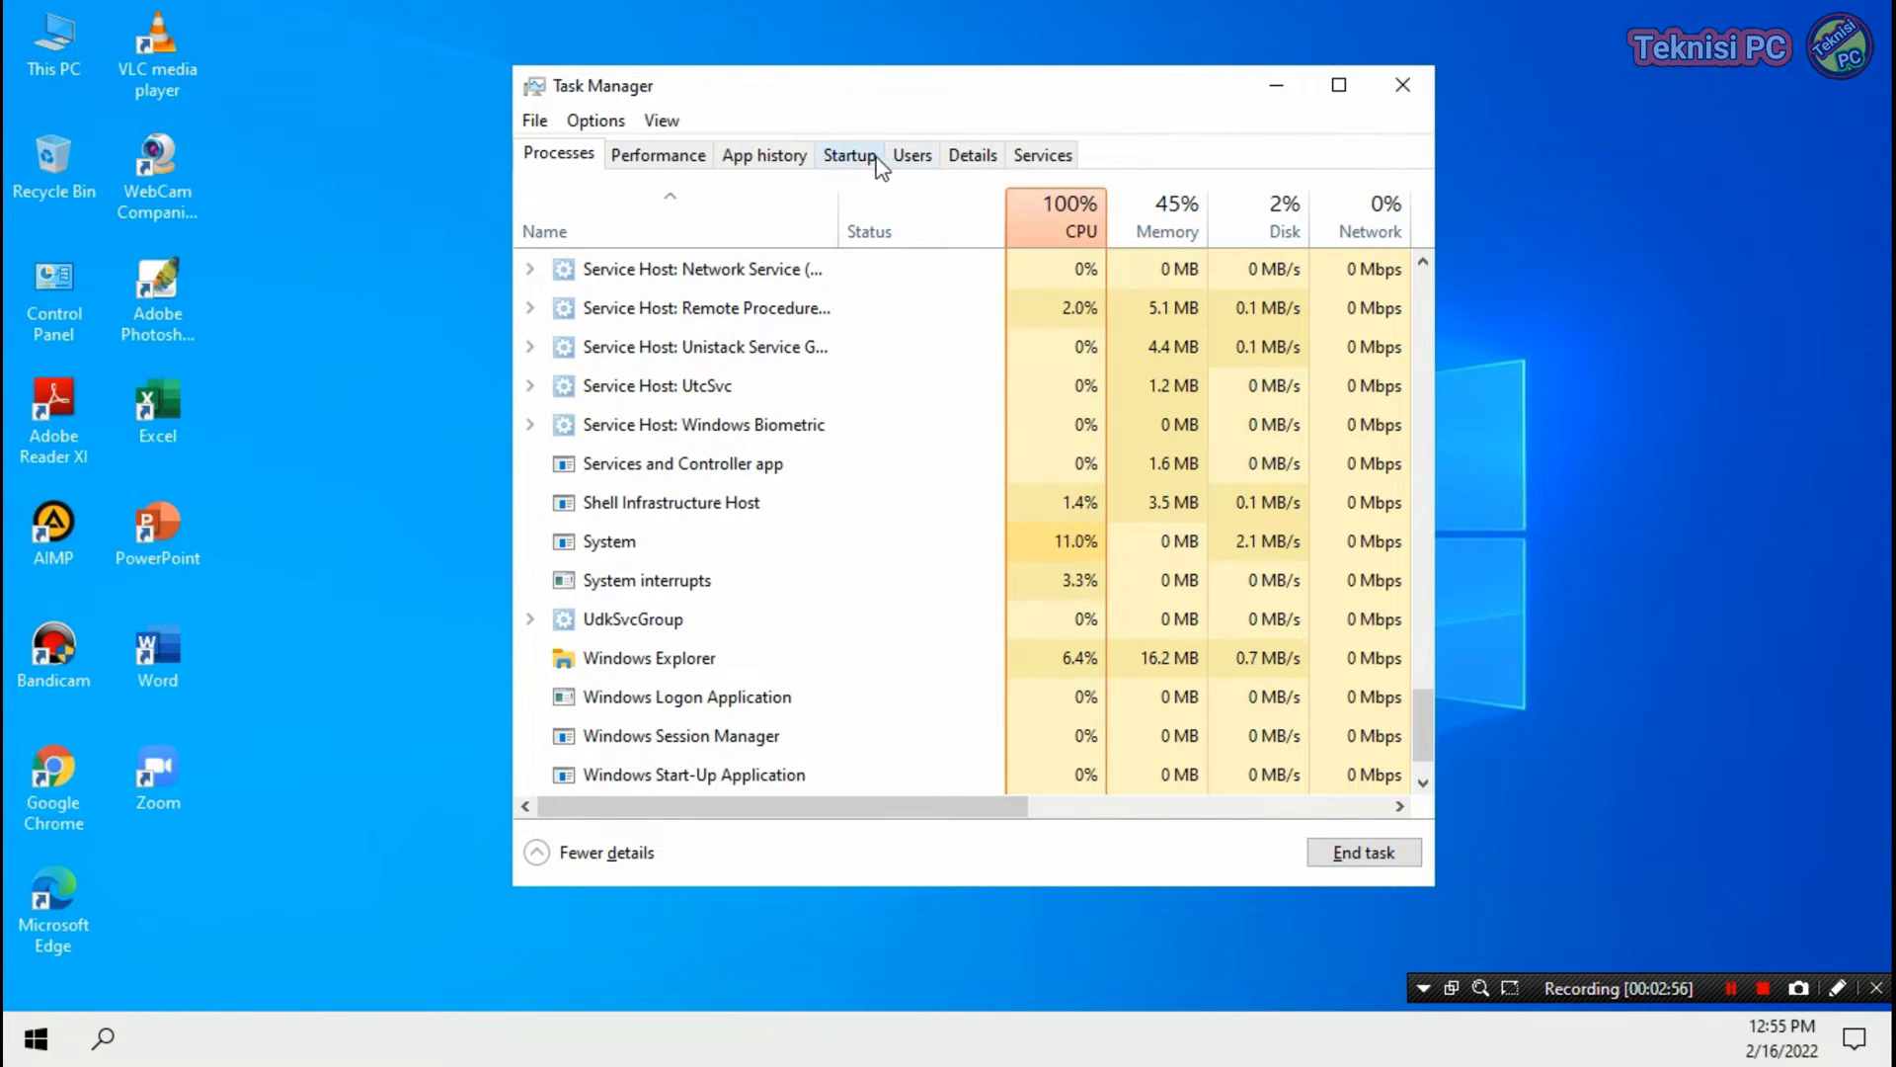
- Disable the Adobe Gamma Loader and the Adobe Reader and Acrobat entries among the startup programs
{"action": "left_click", "coordinate": [847, 158]}
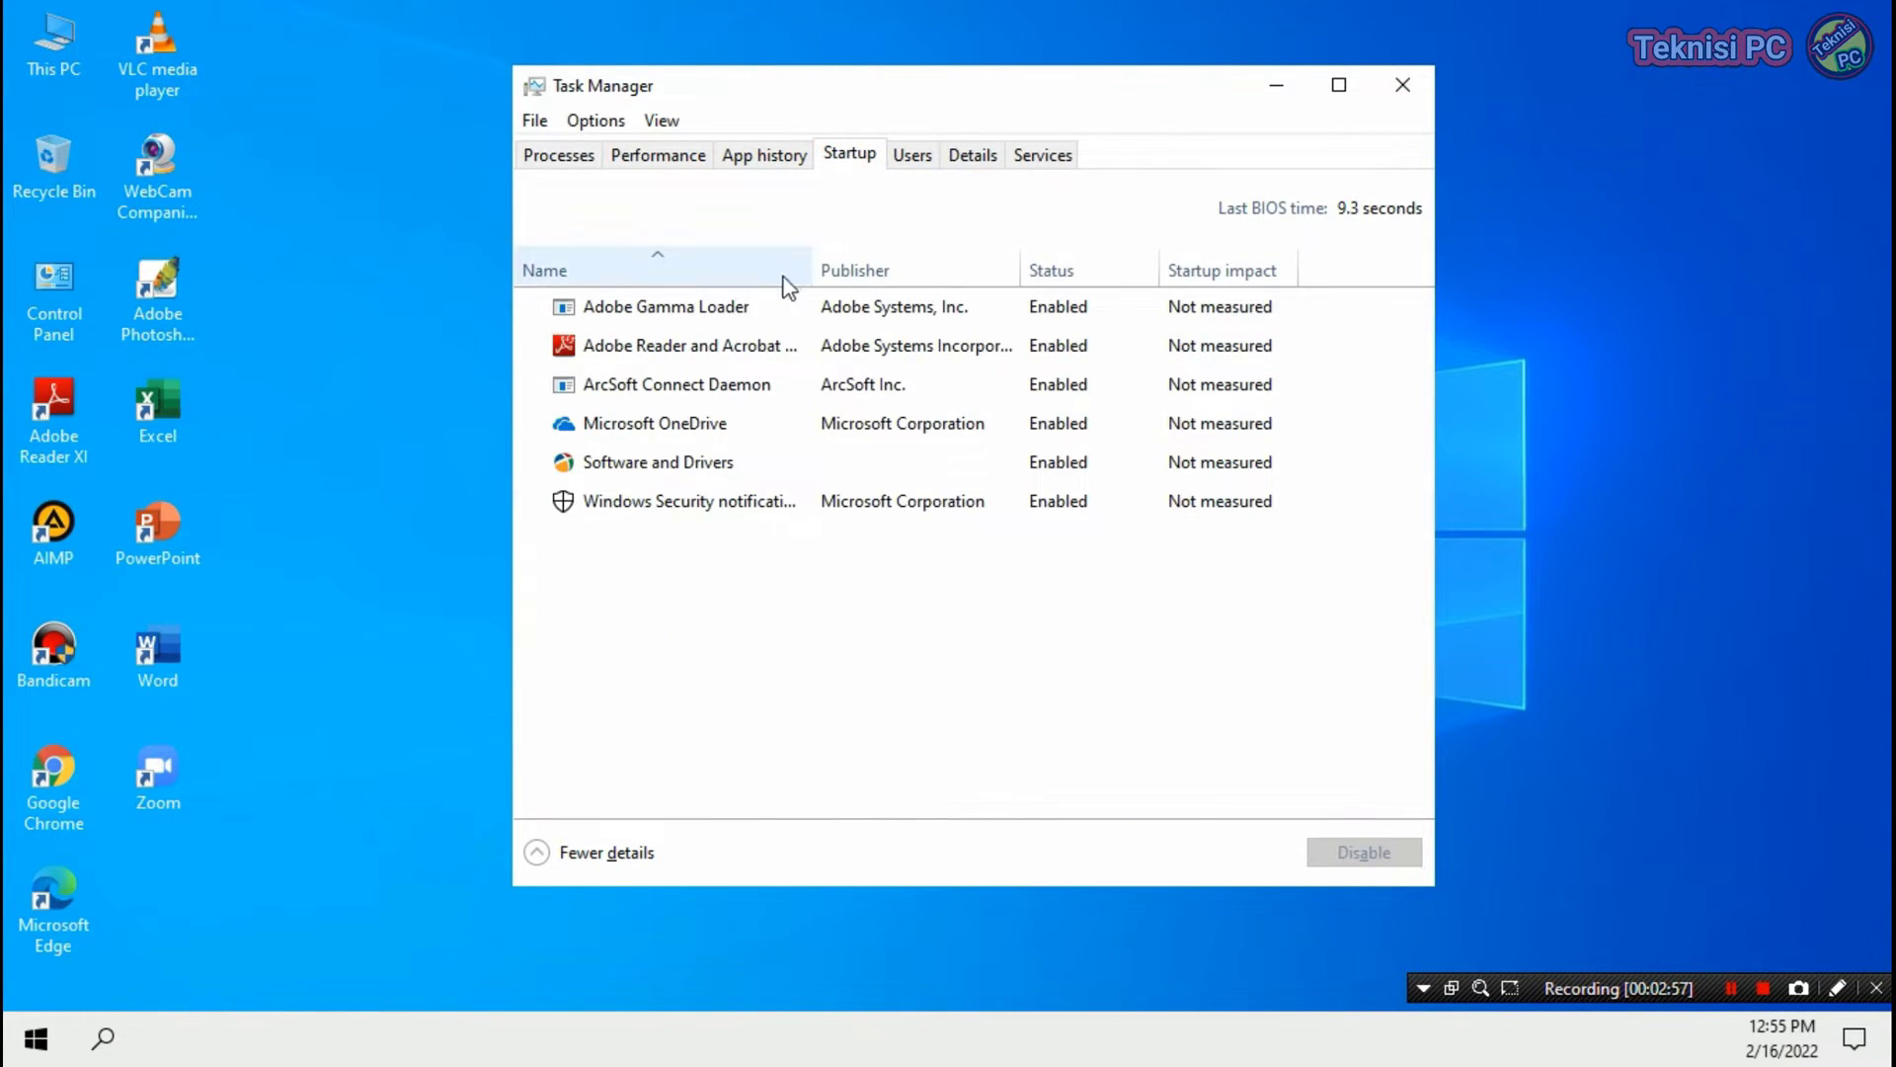
{"action": "left_click", "coordinate": [724, 311]}
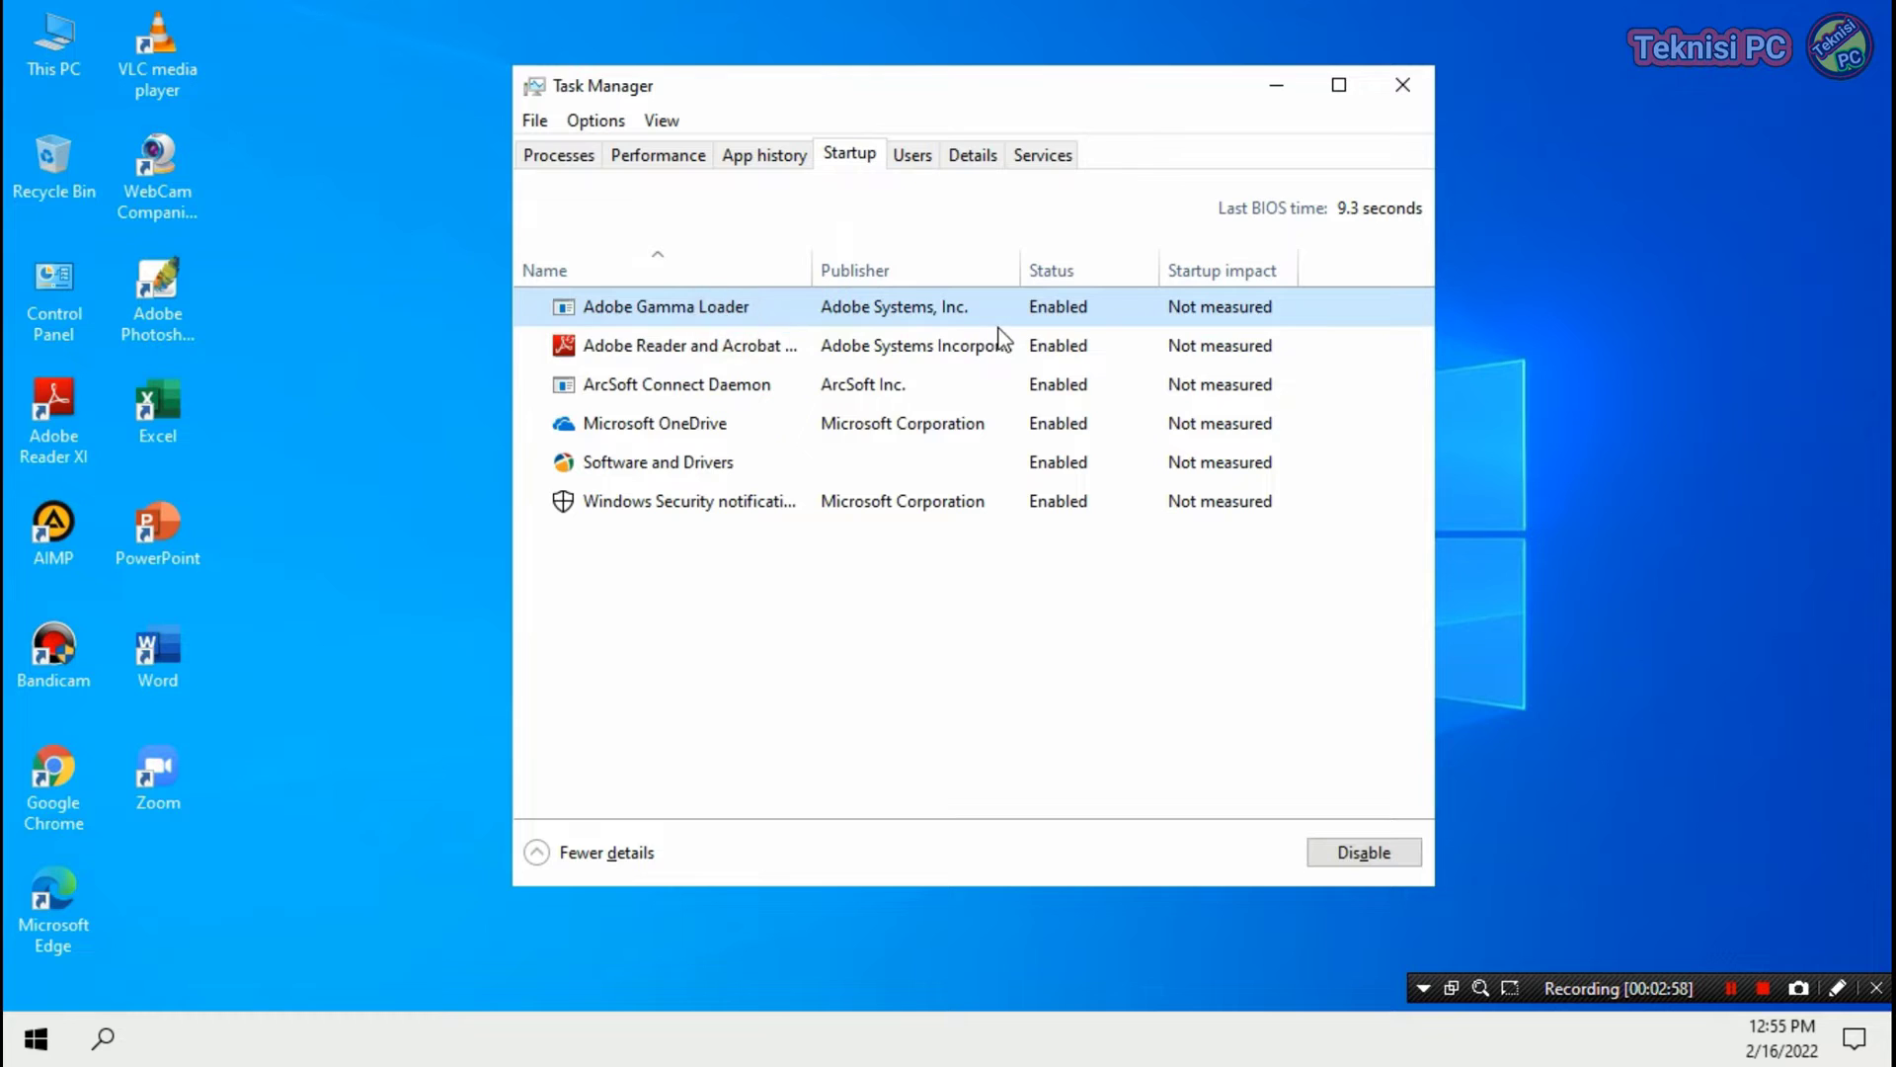
{"action": "right_click", "coordinate": [825, 309]}
{"action": "left_click", "coordinate": [845, 323]}
{"action": "left_click", "coordinate": [835, 347]}
{"action": "right_click", "coordinate": [835, 346]}
{"action": "left_click", "coordinate": [872, 368]}
- Disable ArcSoft Connect Daemon and Microsoft OneDrive among the startup programs
{"action": "left_click", "coordinate": [866, 384]}
{"action": "right_click", "coordinate": [866, 382]}
{"action": "left_click", "coordinate": [883, 391]}
{"action": "left_click", "coordinate": [842, 427]}
{"action": "right_click", "coordinate": [844, 434]}
{"action": "left_click", "coordinate": [869, 450]}
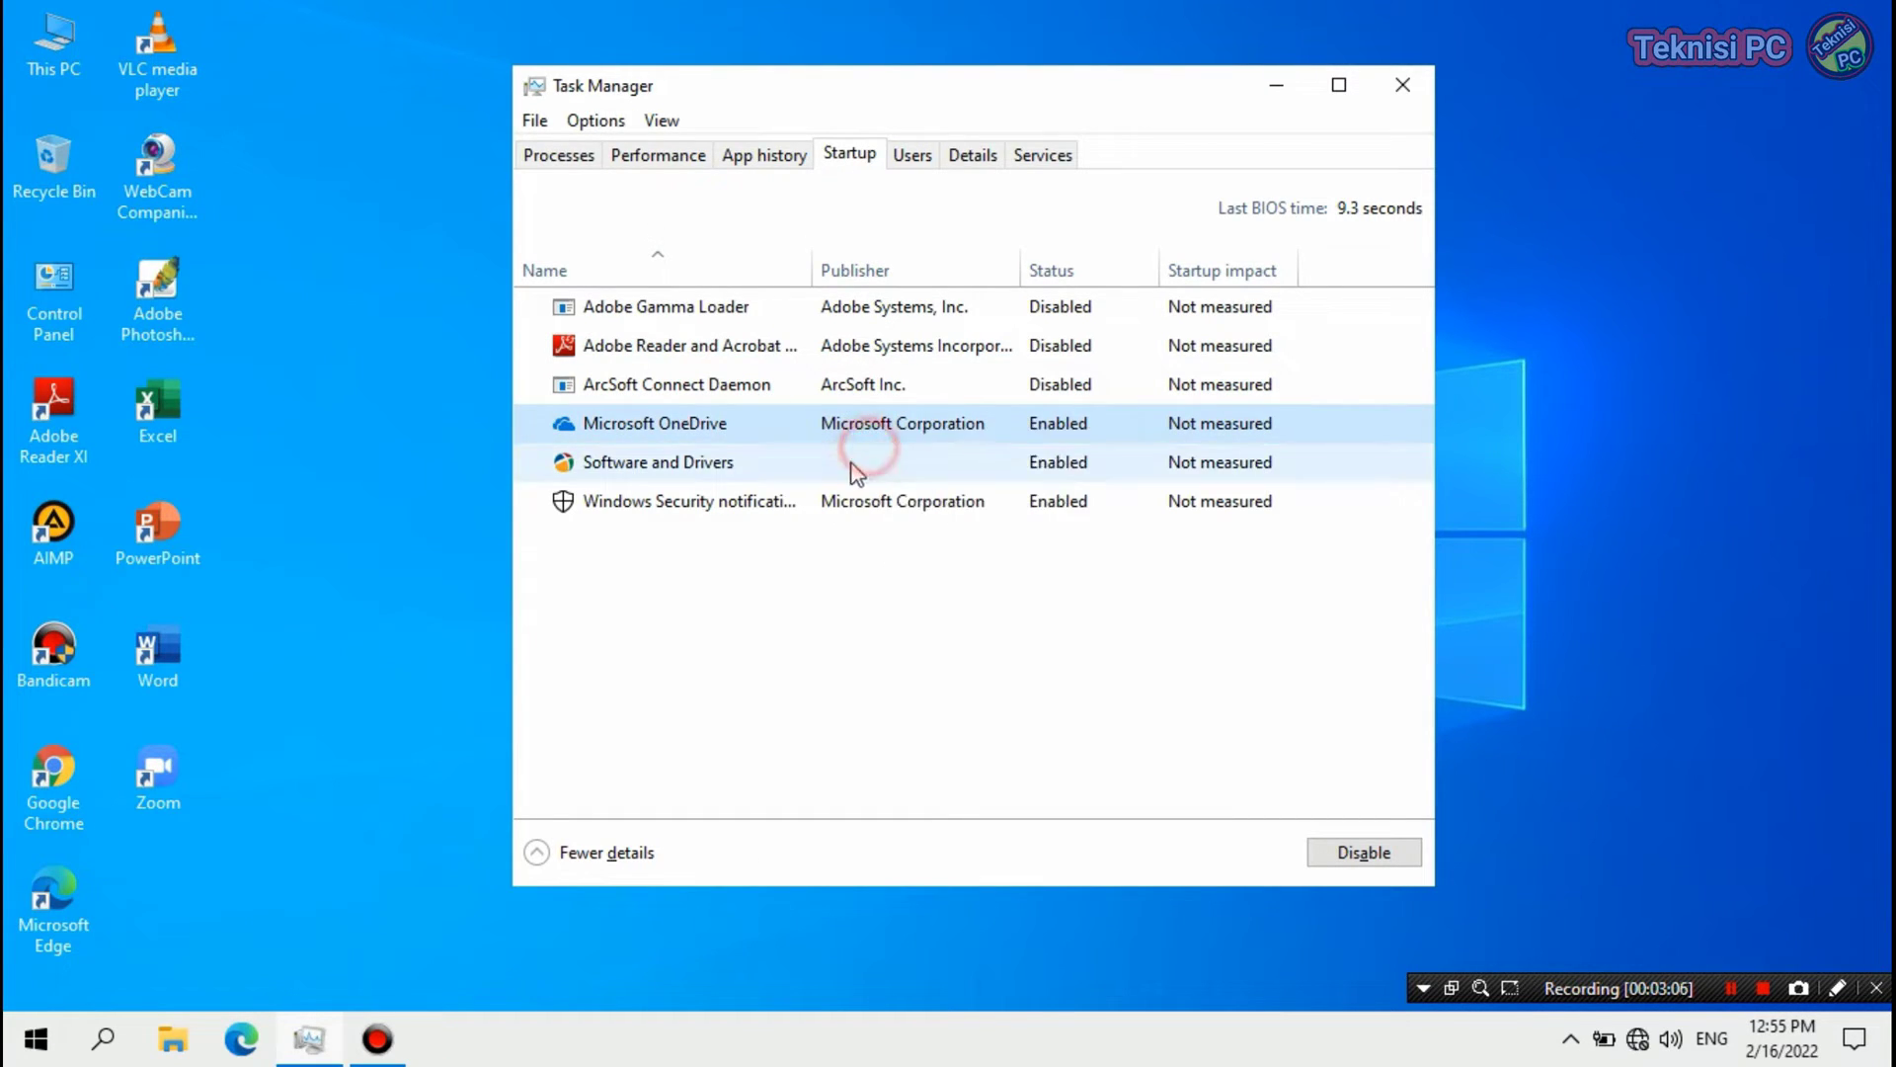
- Disable the Software and Drivers startup entry and close Task Manager
{"action": "left_click", "coordinate": [843, 466]}
{"action": "right_click", "coordinate": [841, 471]}
{"action": "left_click", "coordinate": [877, 487]}
{"action": "left_click", "coordinate": [823, 501]}
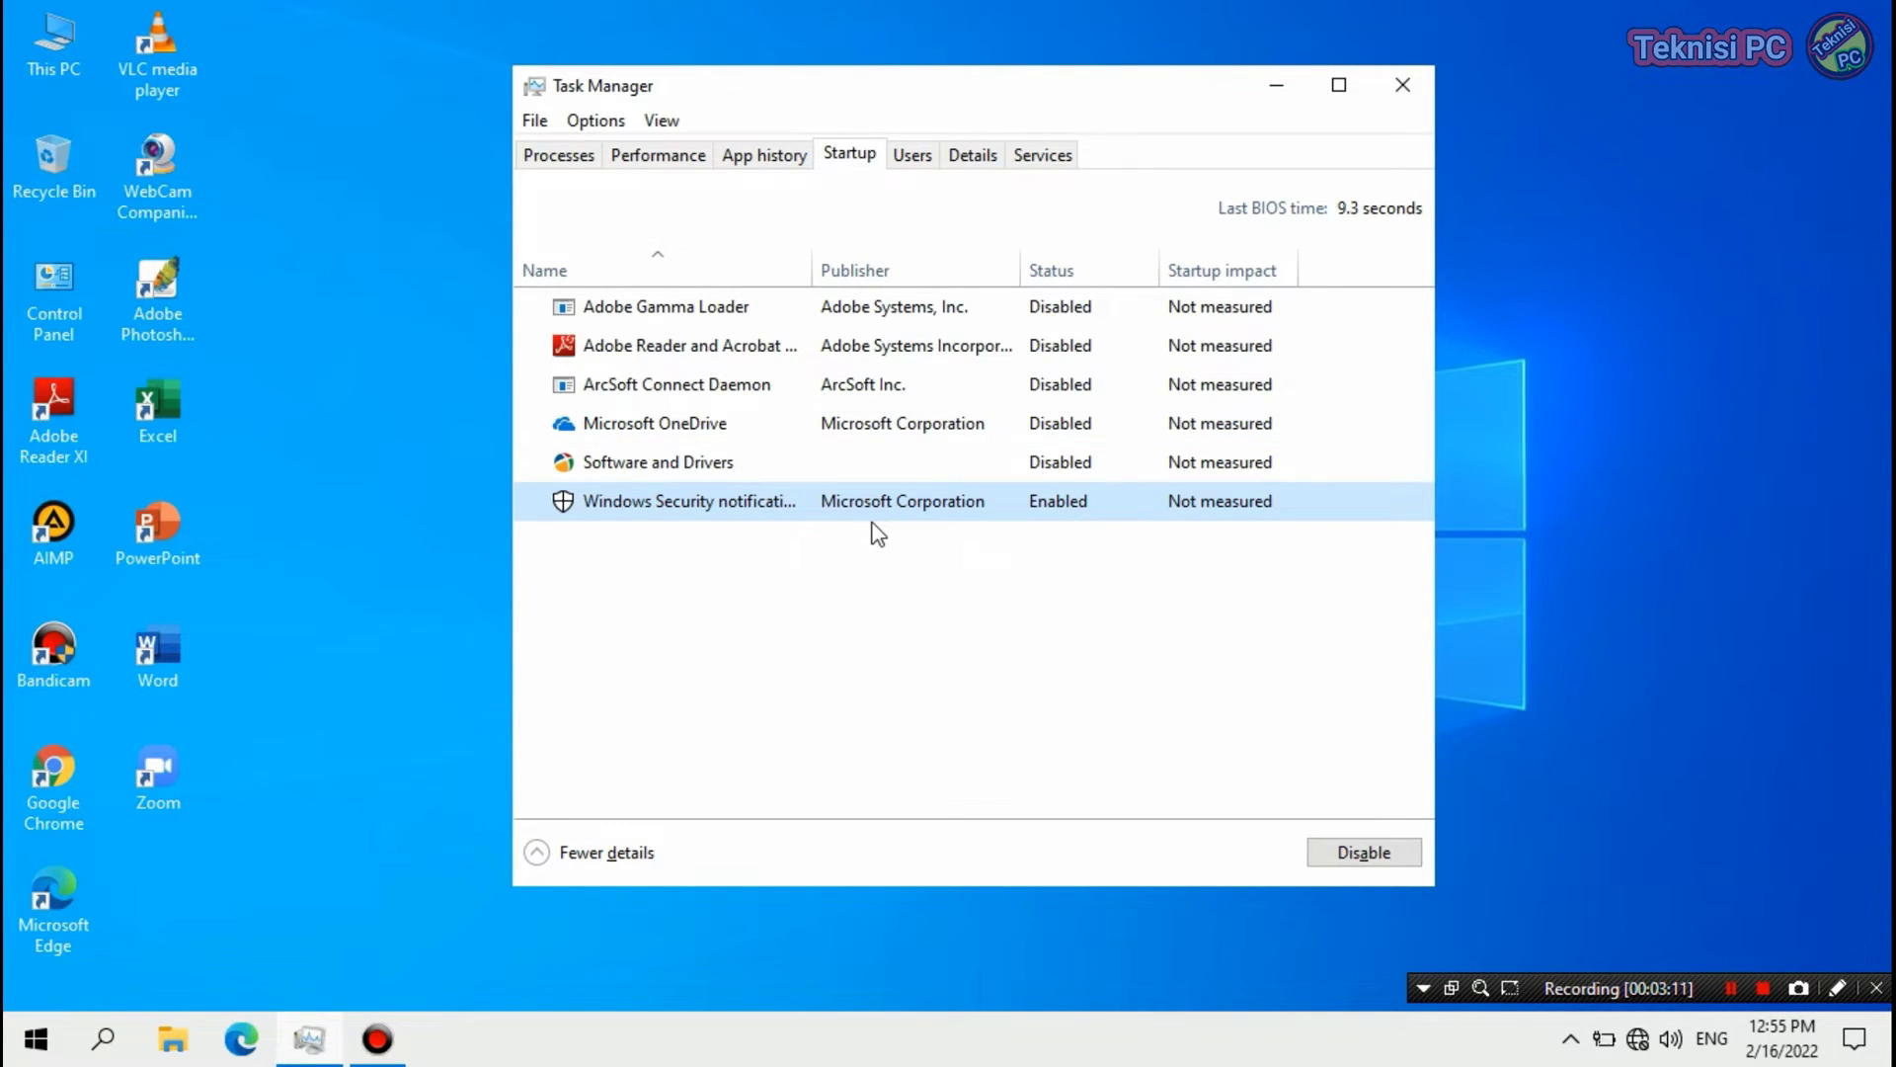
{"action": "left_click", "coordinate": [1404, 87]}
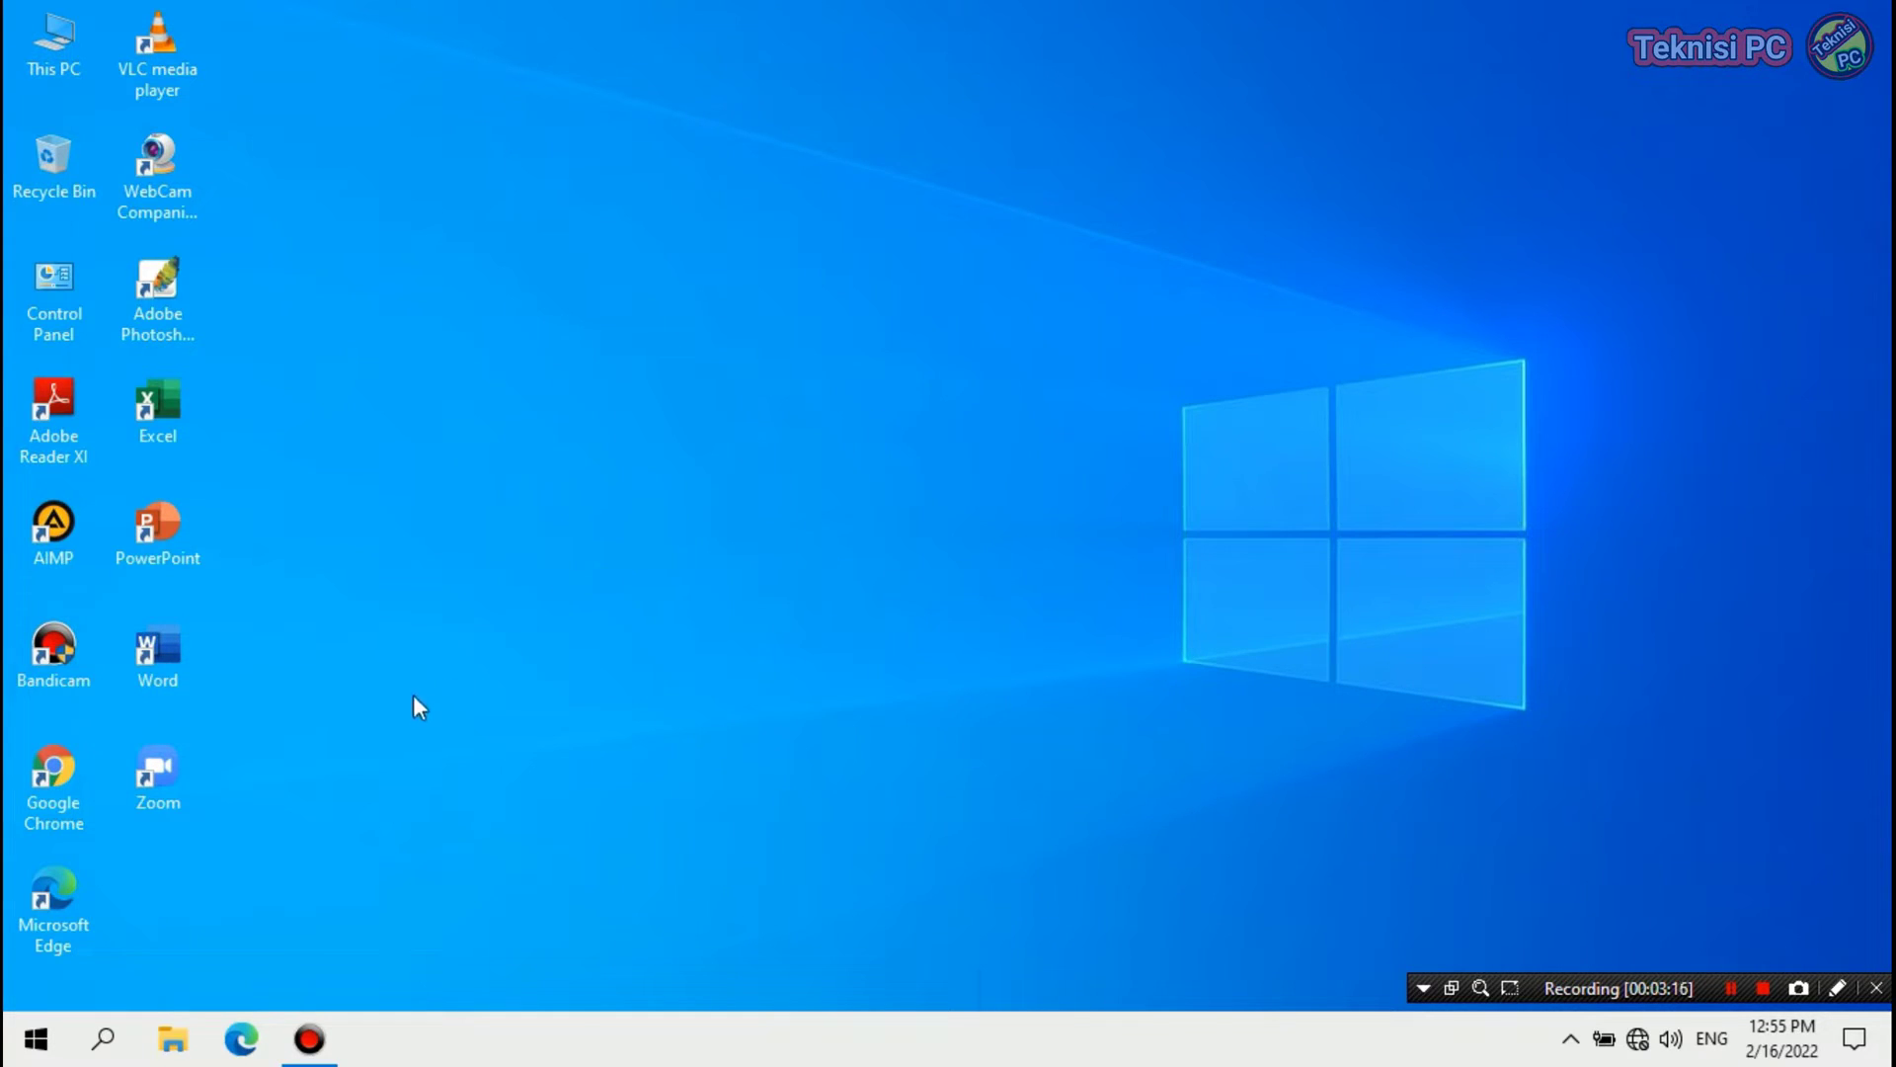
- Open and close the Start menu repeatedly and browse its app list to check that it responds
{"action": "left_click", "coordinate": [29, 1044]}
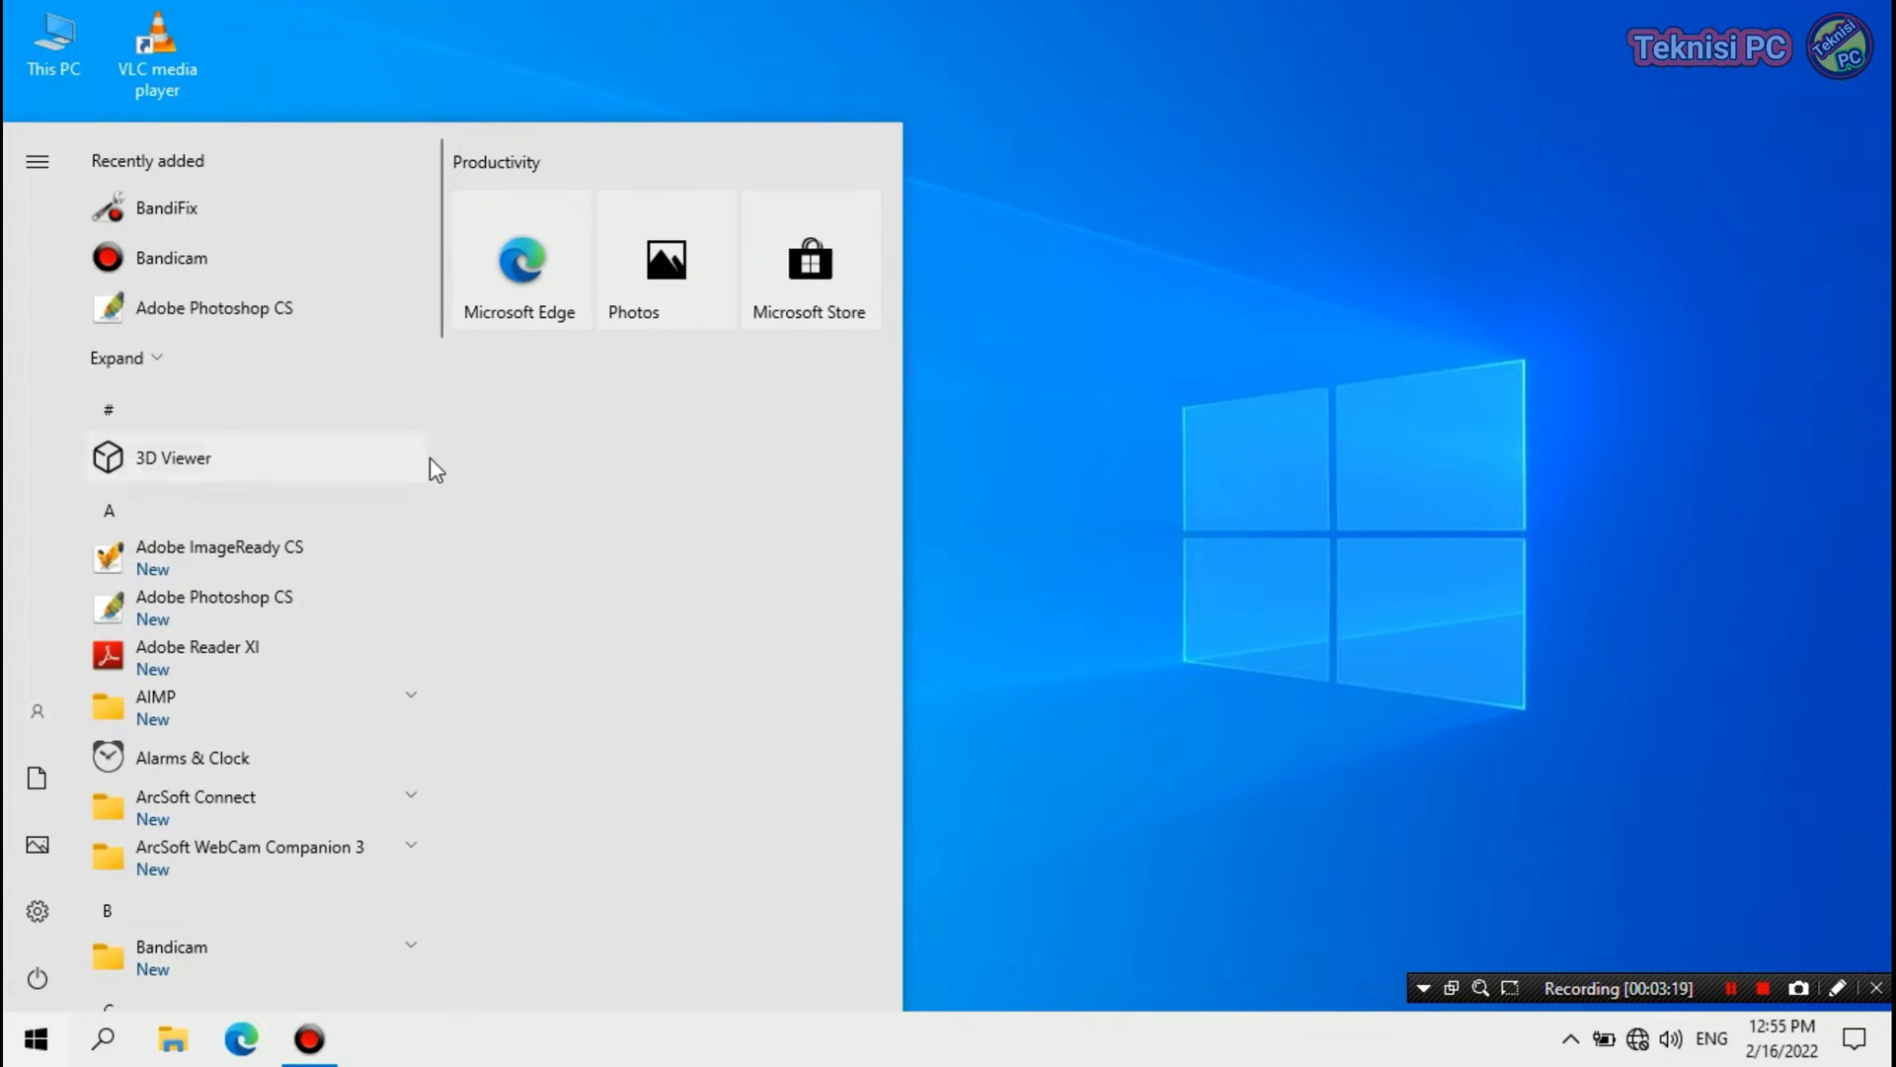
{"action": "left_click_drag", "start_coordinate": [443, 323], "coordinate": [465, 478]}
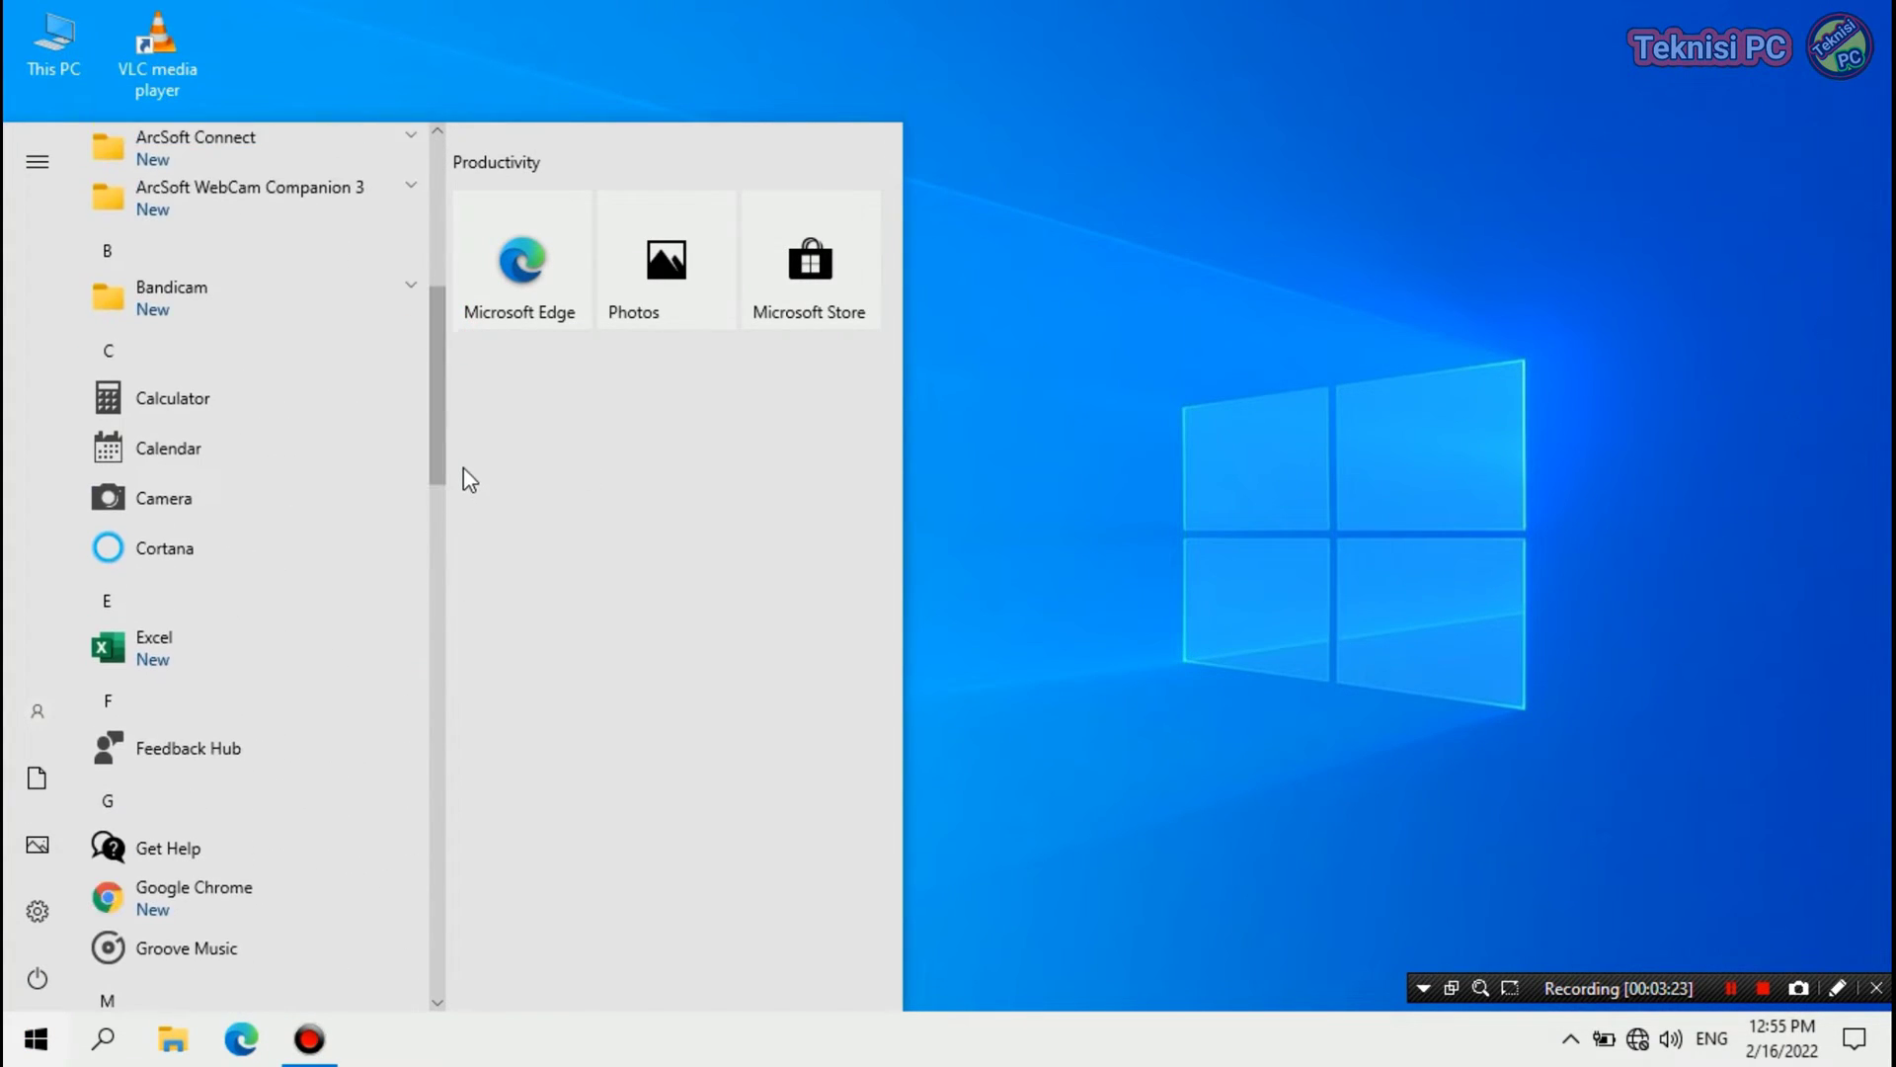
{"action": "left_click", "coordinate": [675, 59]}
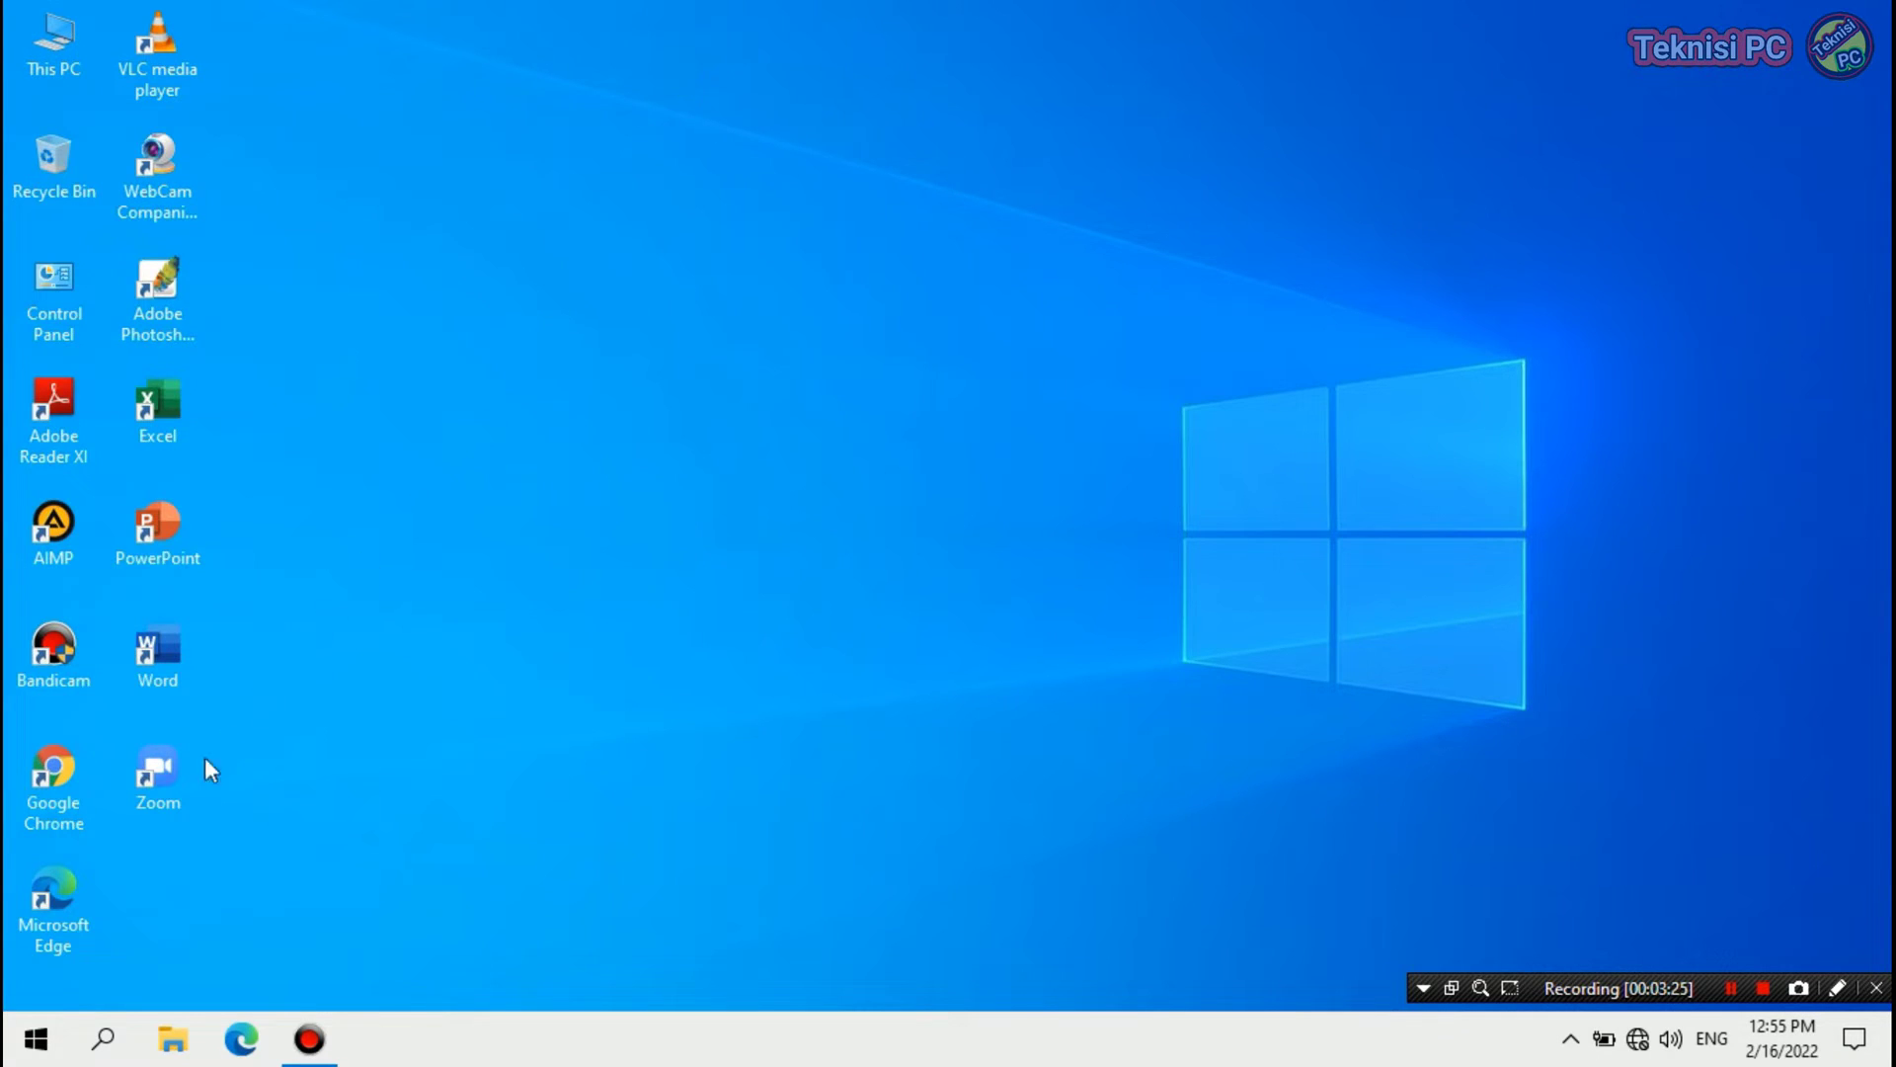
{"action": "left_click", "coordinate": [36, 1038]}
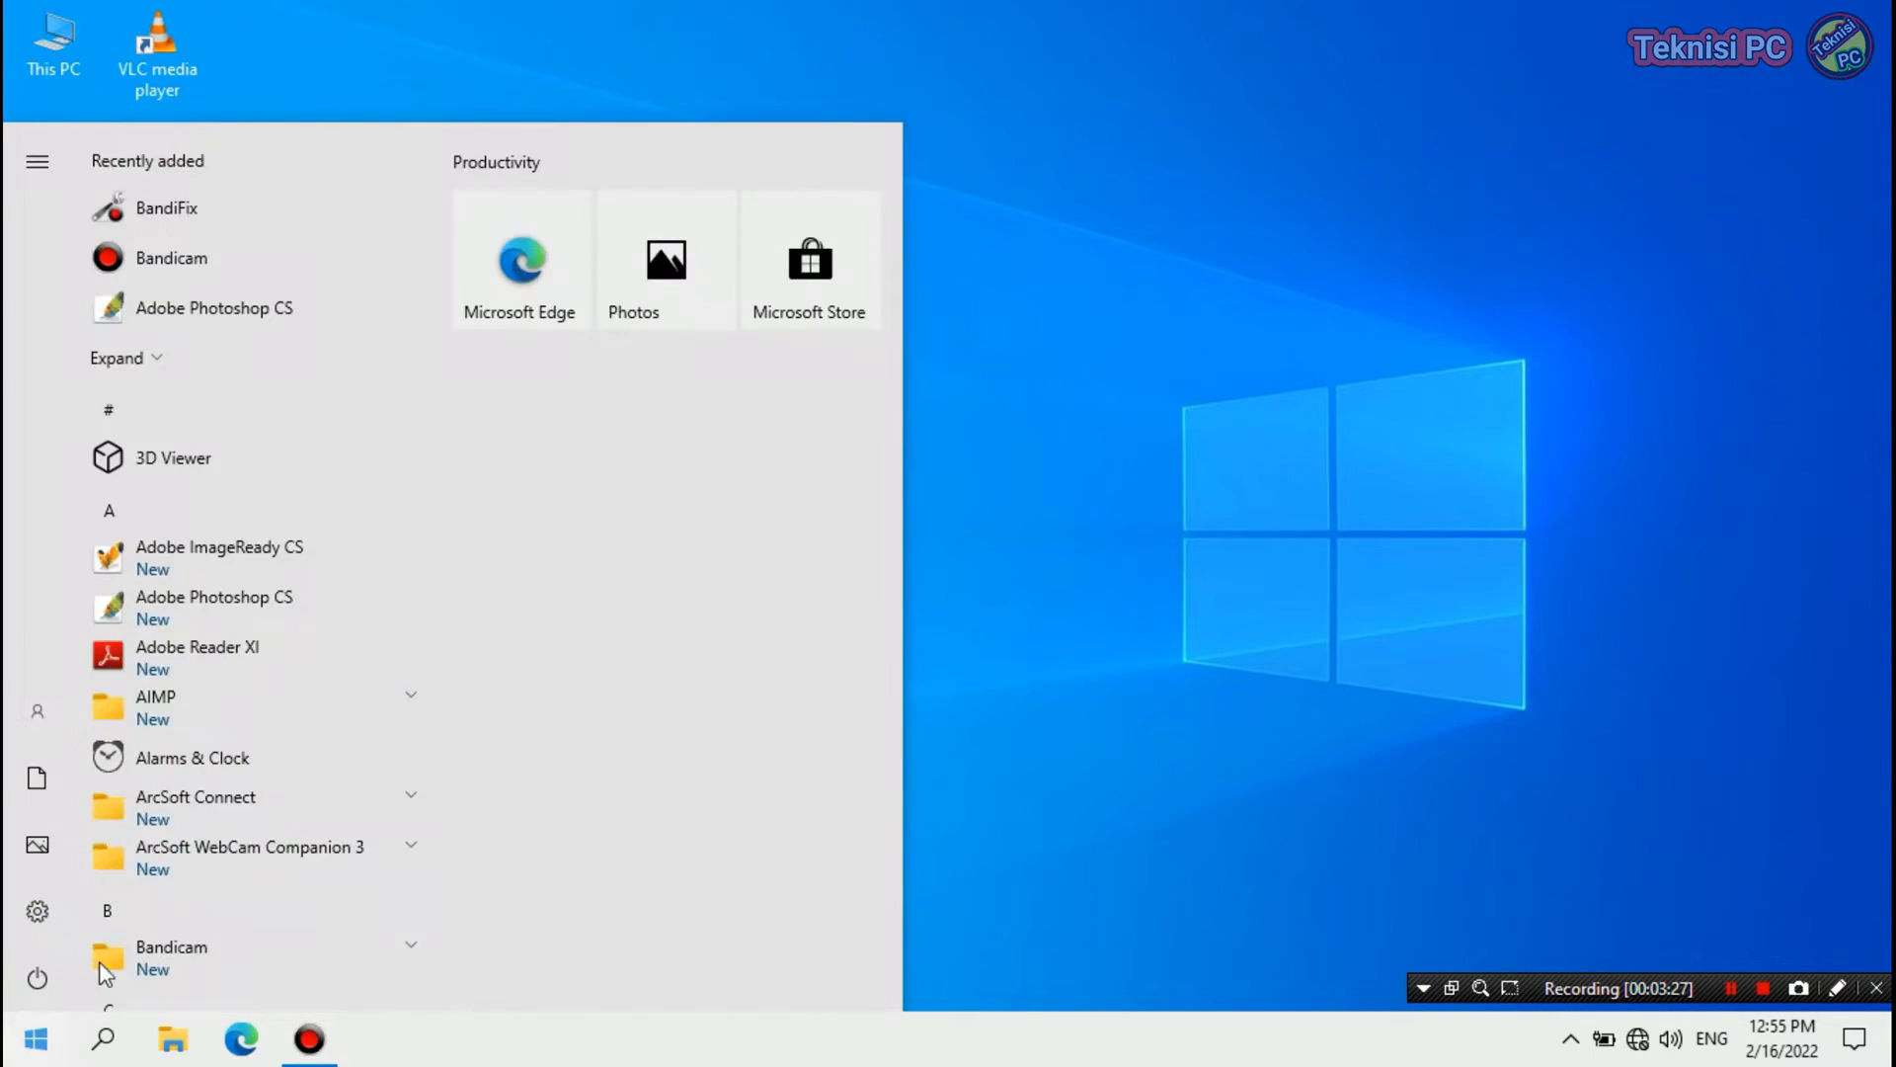
{"action": "left_click", "coordinate": [505, 54]}
{"action": "left_click", "coordinate": [36, 1038]}
{"action": "left_click", "coordinate": [523, 54]}
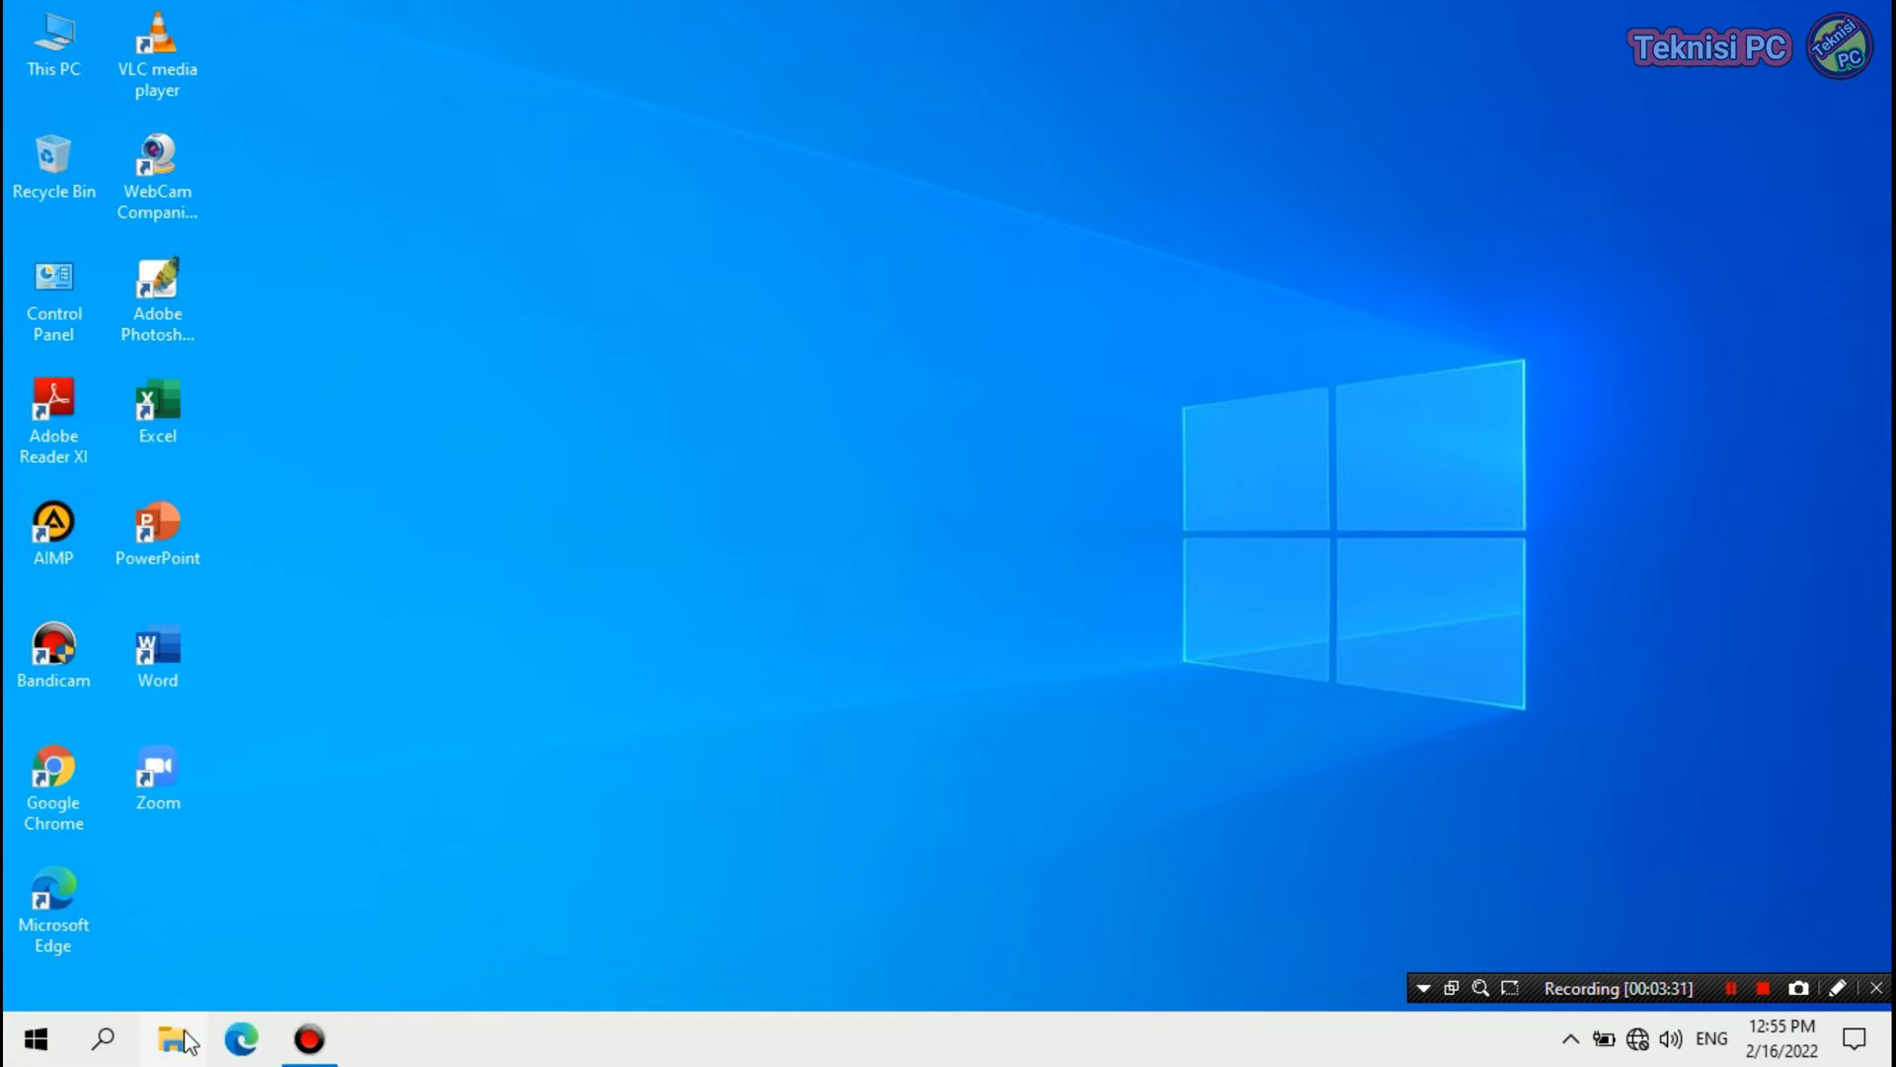
- Open and close File Explorer and Windows Search to test them, and refresh the desktop
{"action": "key", "text": "super+e"}
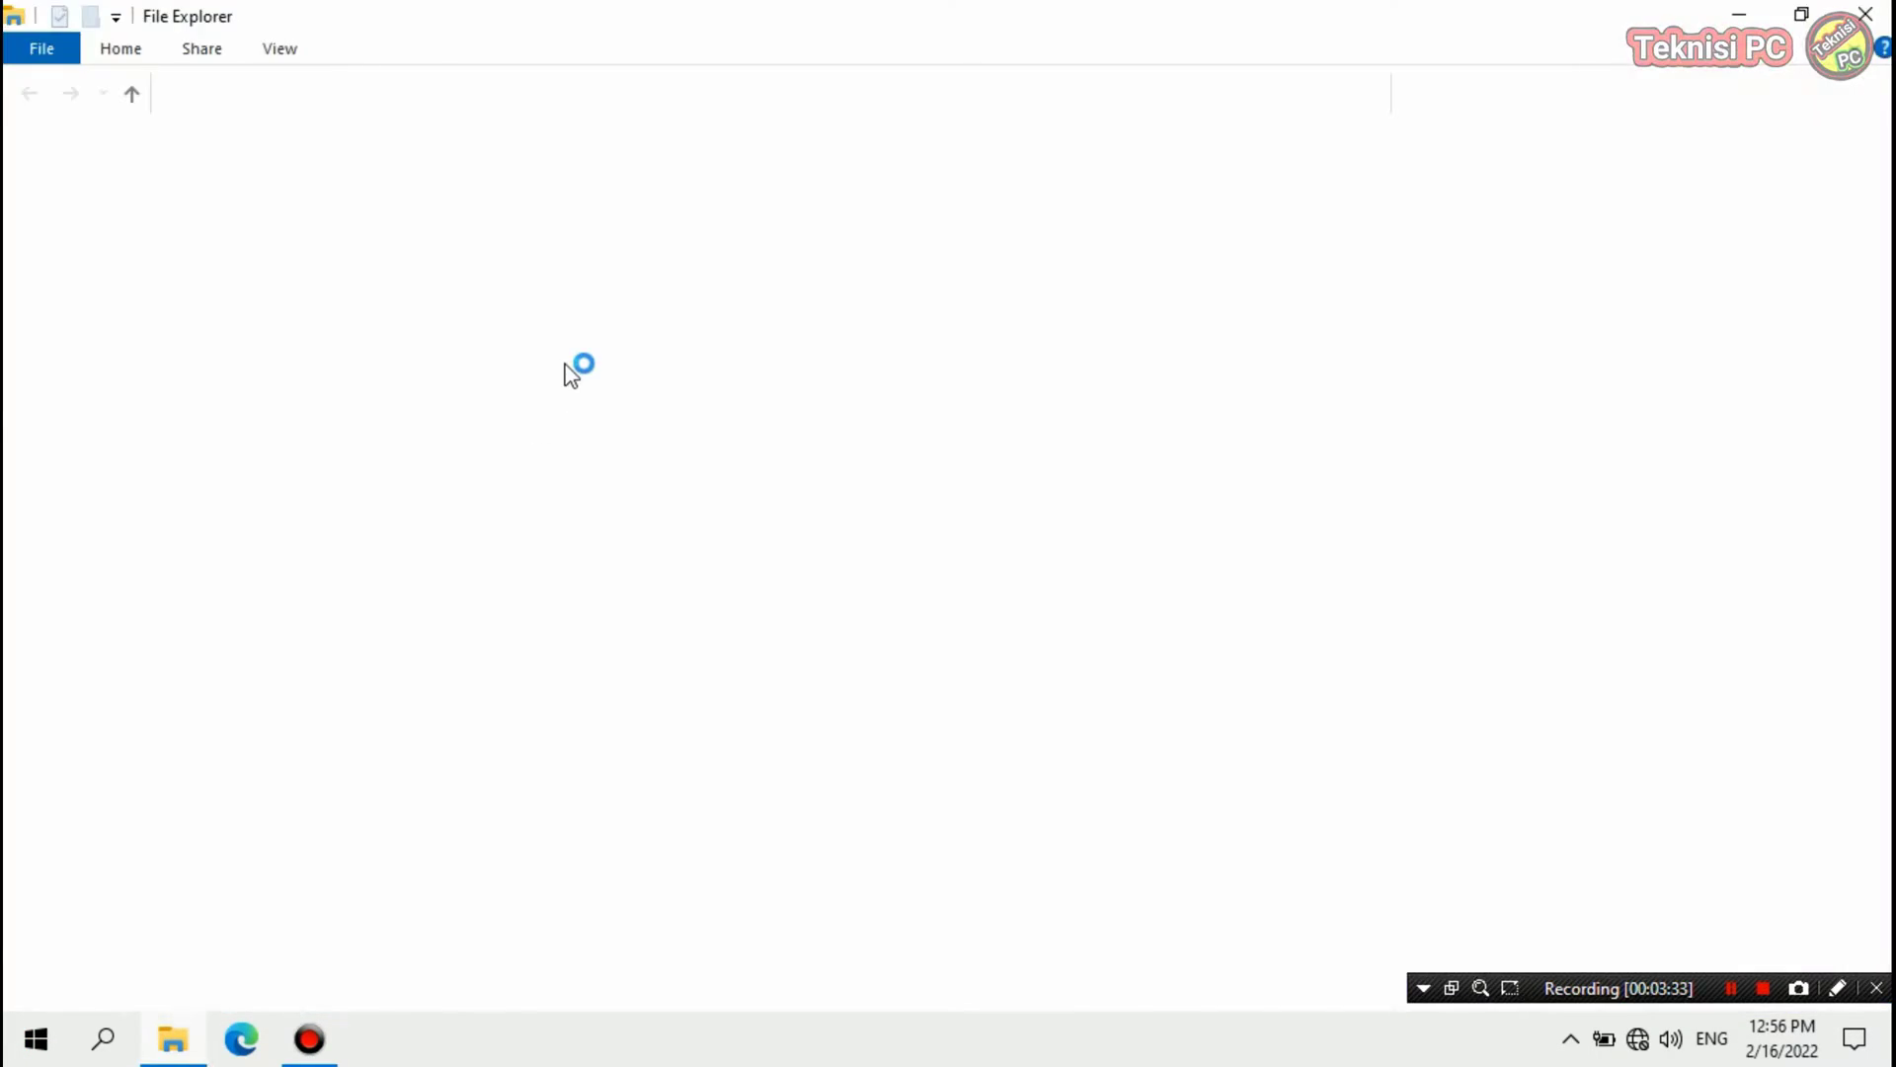
{"action": "left_click", "coordinate": [1866, 15]}
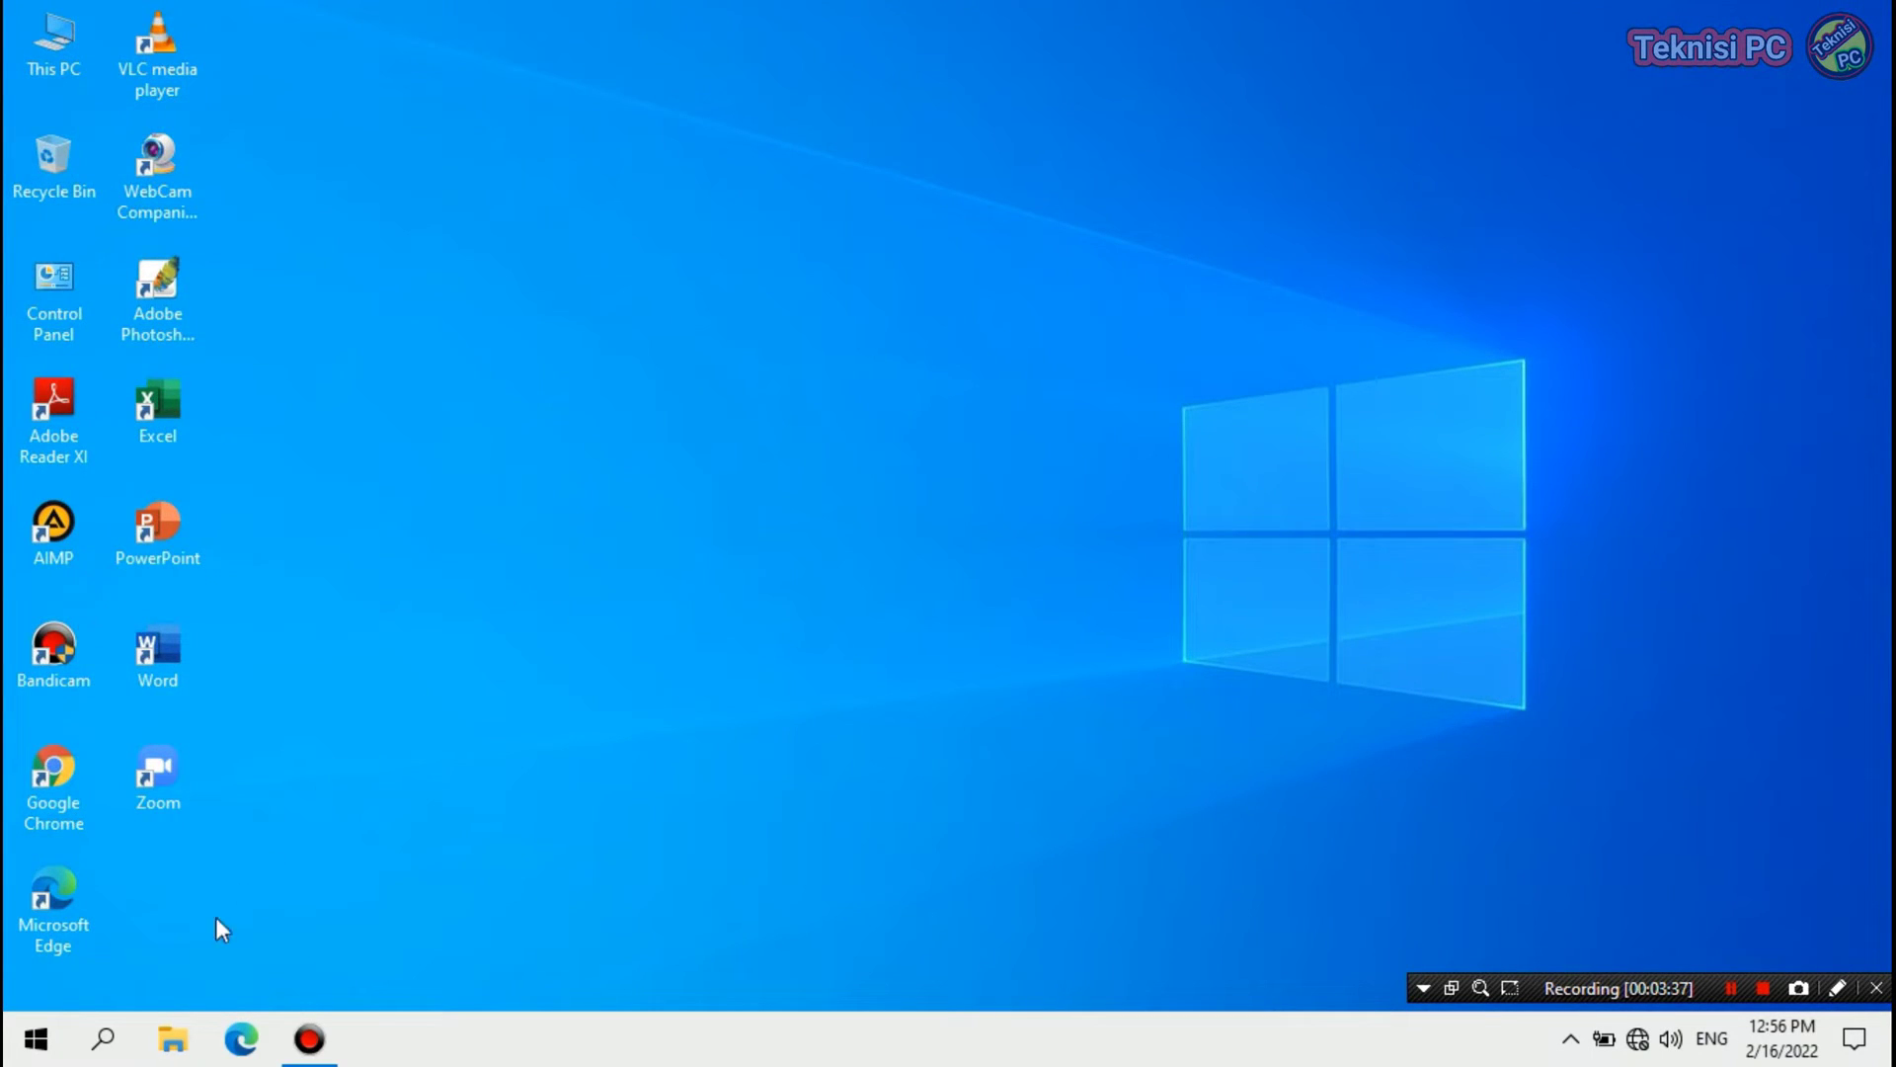
{"action": "left_click", "coordinate": [103, 1038]}
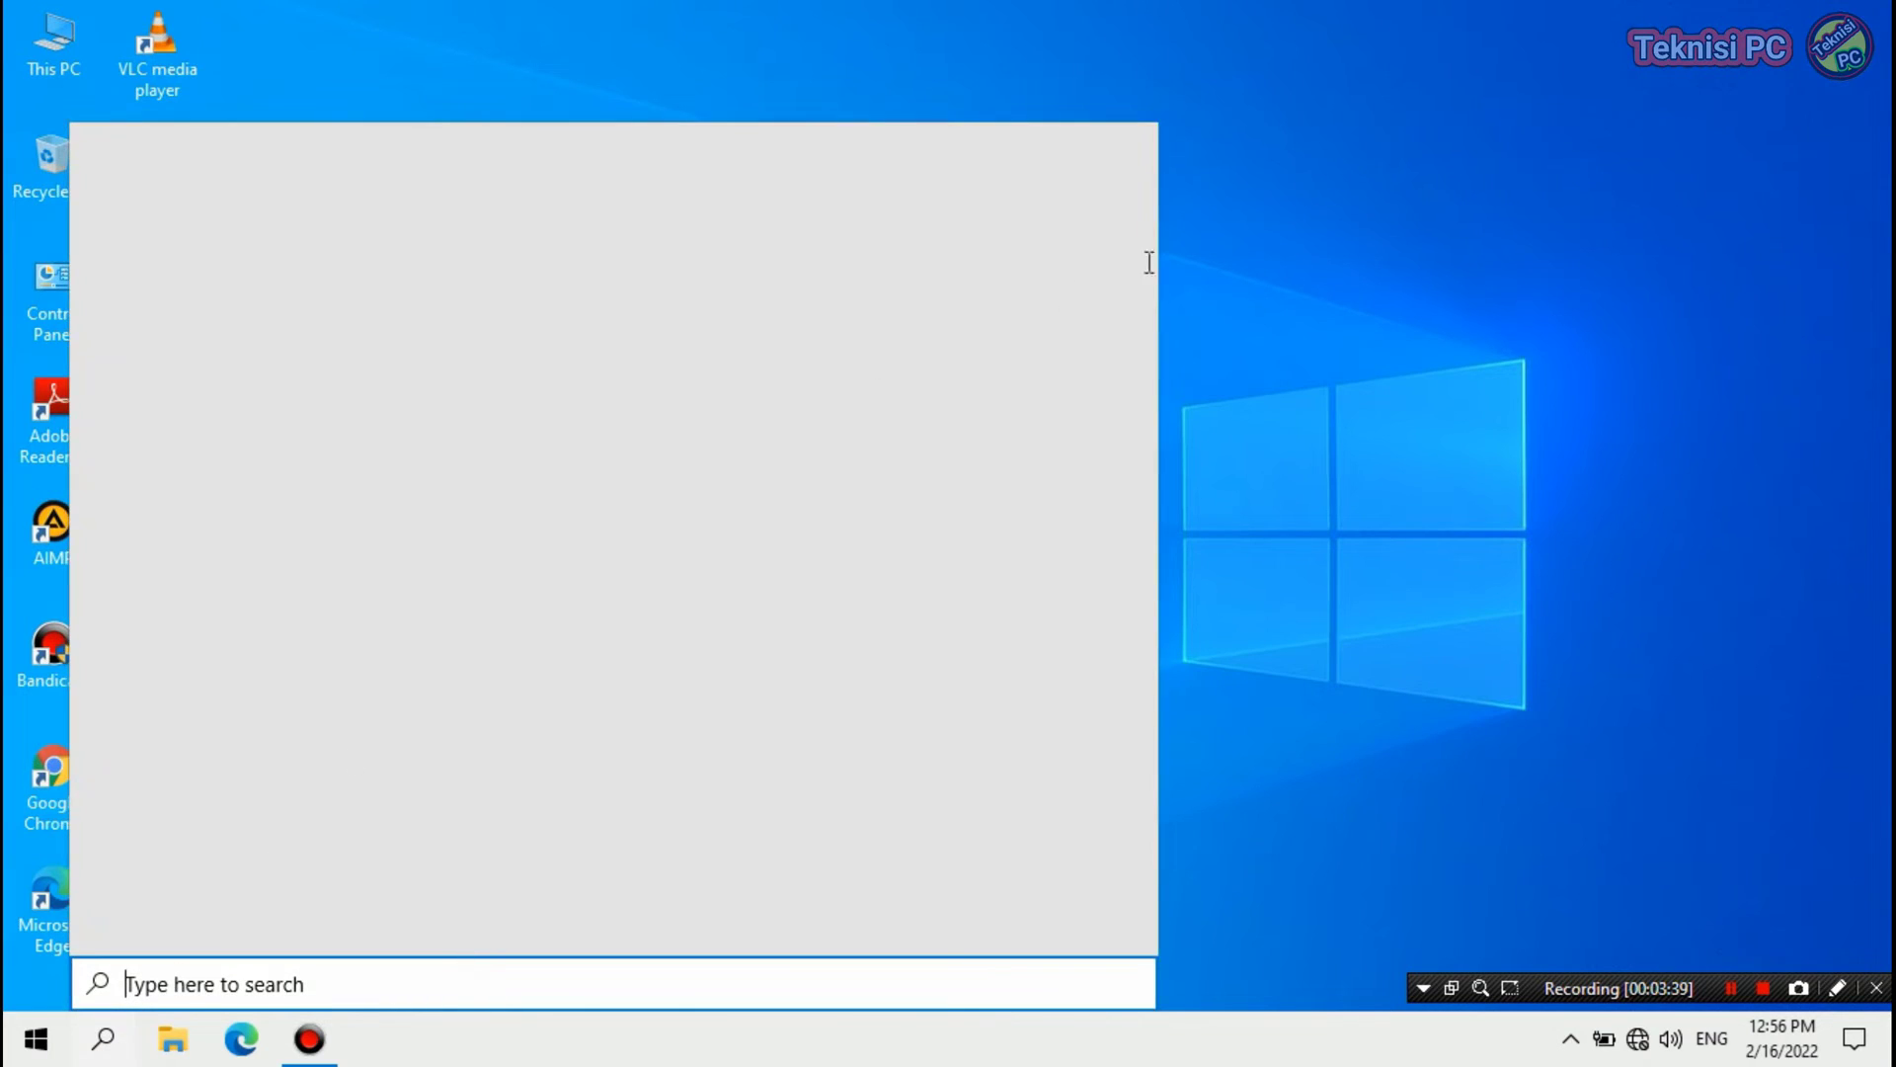
{"action": "left_click", "coordinate": [1469, 220]}
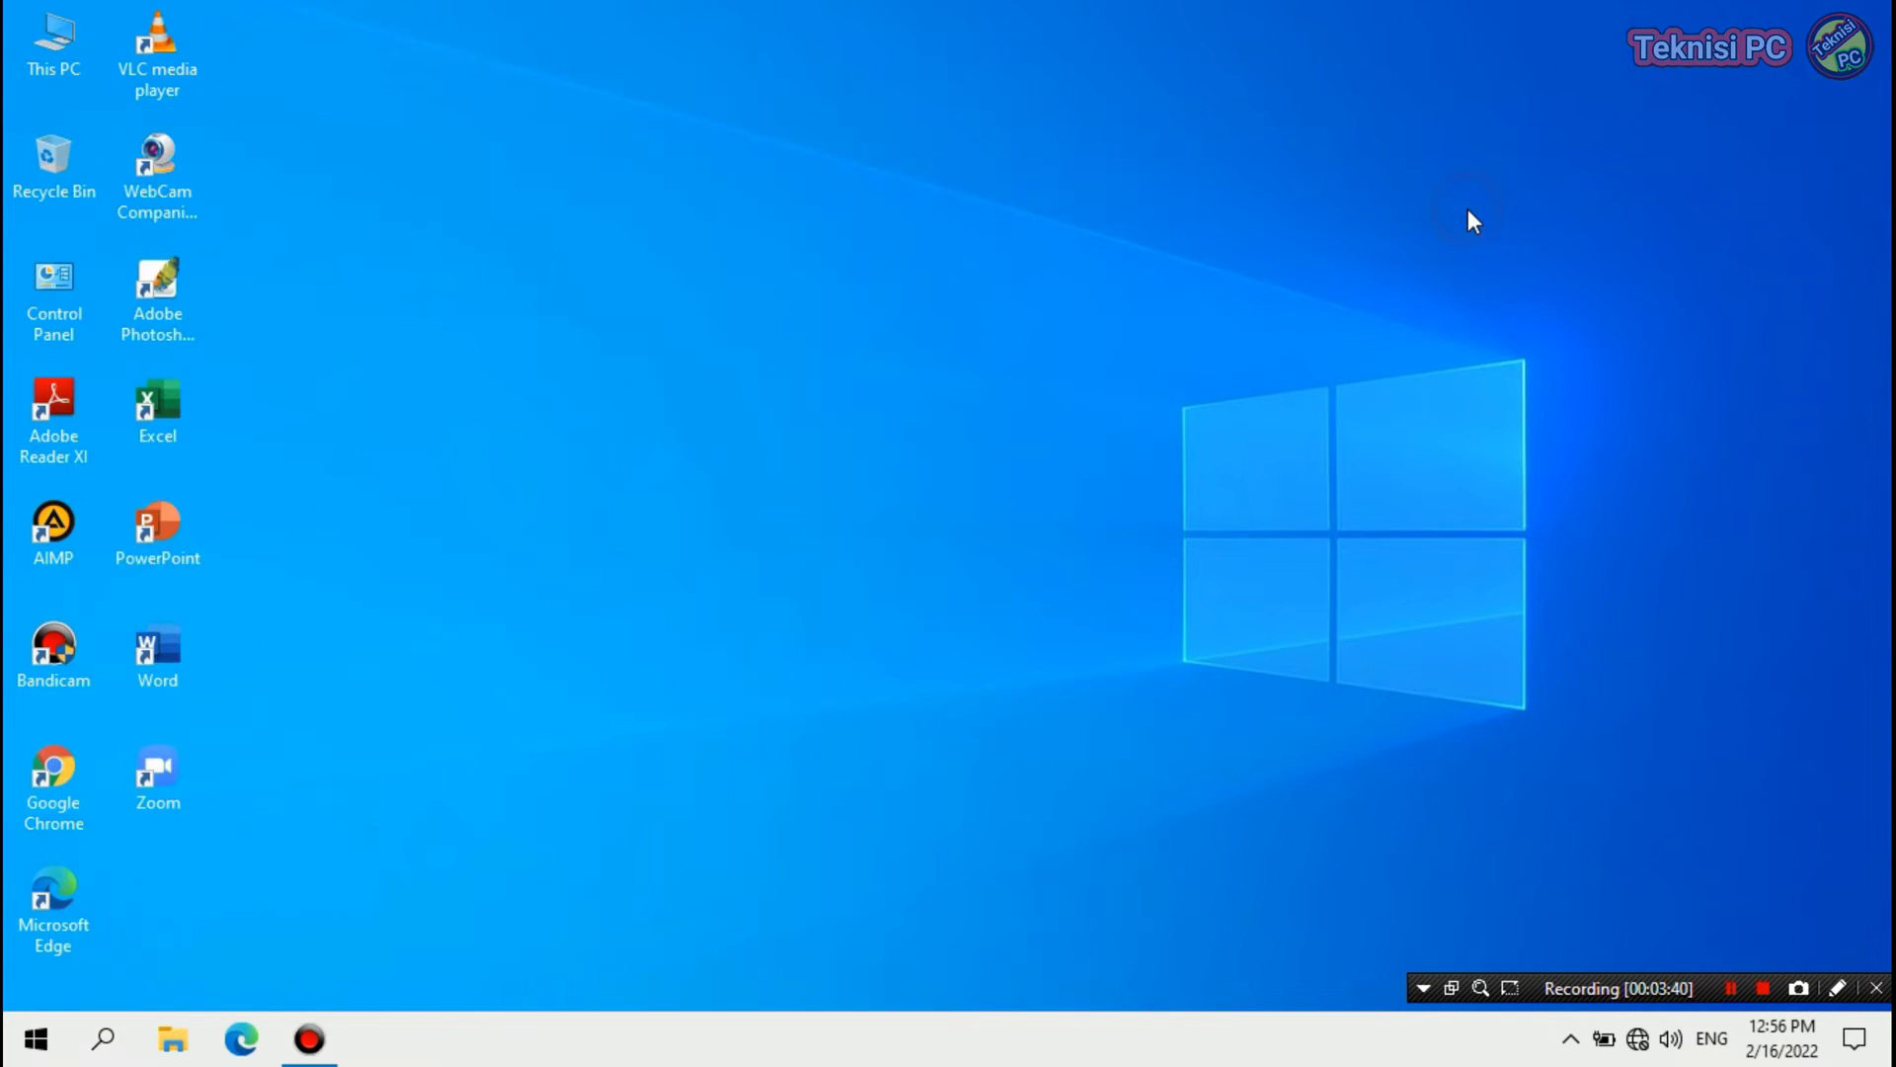
{"action": "right_click", "coordinate": [1037, 363]}
{"action": "left_click", "coordinate": [1087, 445]}
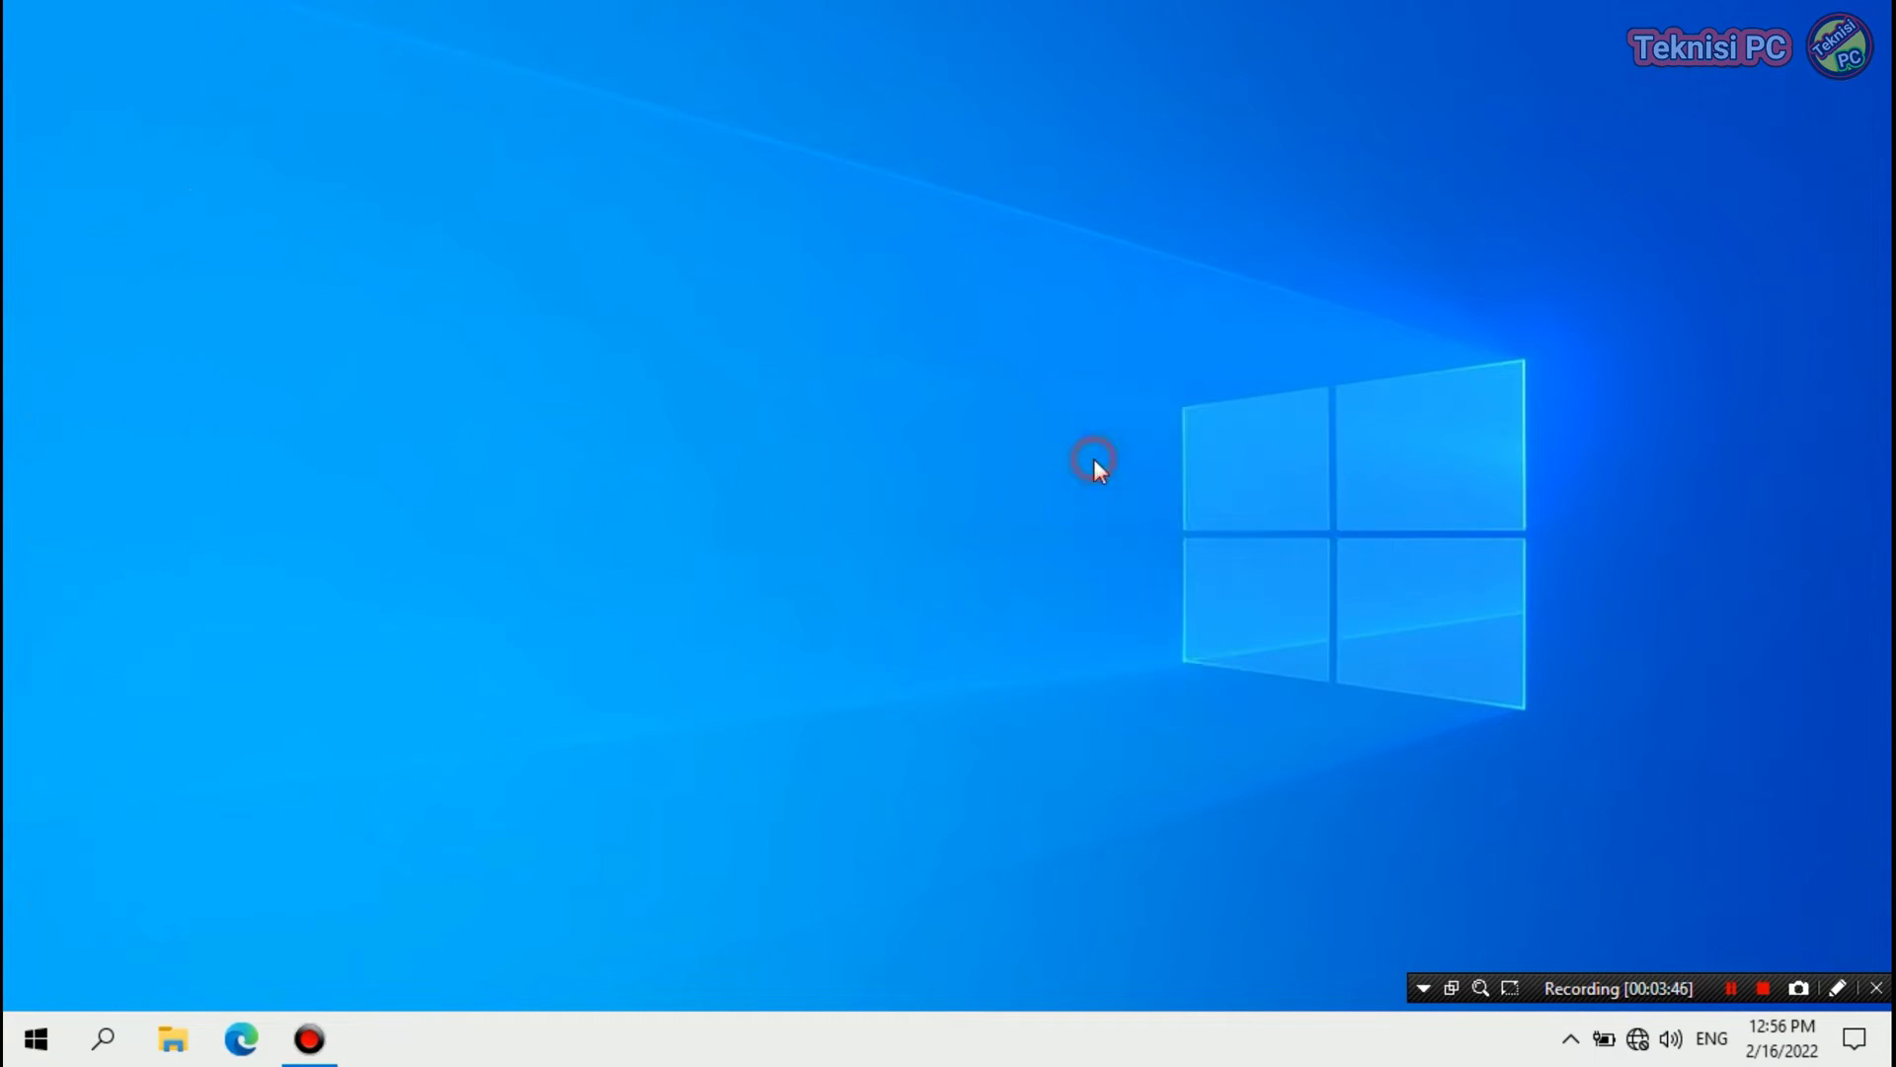